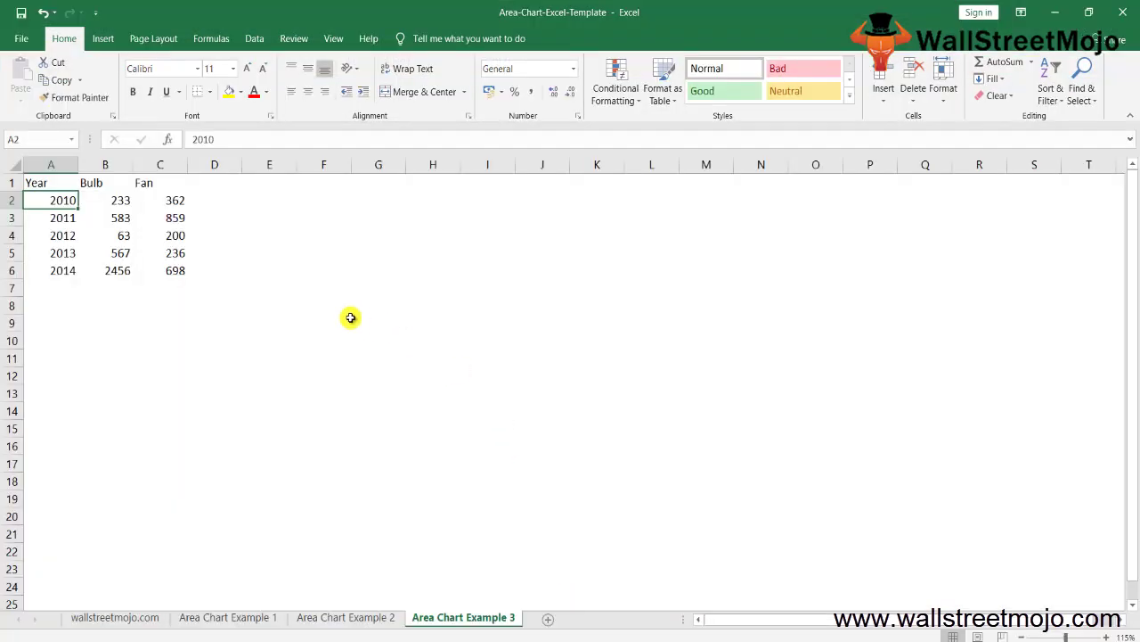
- Open the downloaded Area Chart Excel template from Chrome and select an empty cell below the data
left_click(345, 309)
left_click(190, 377)
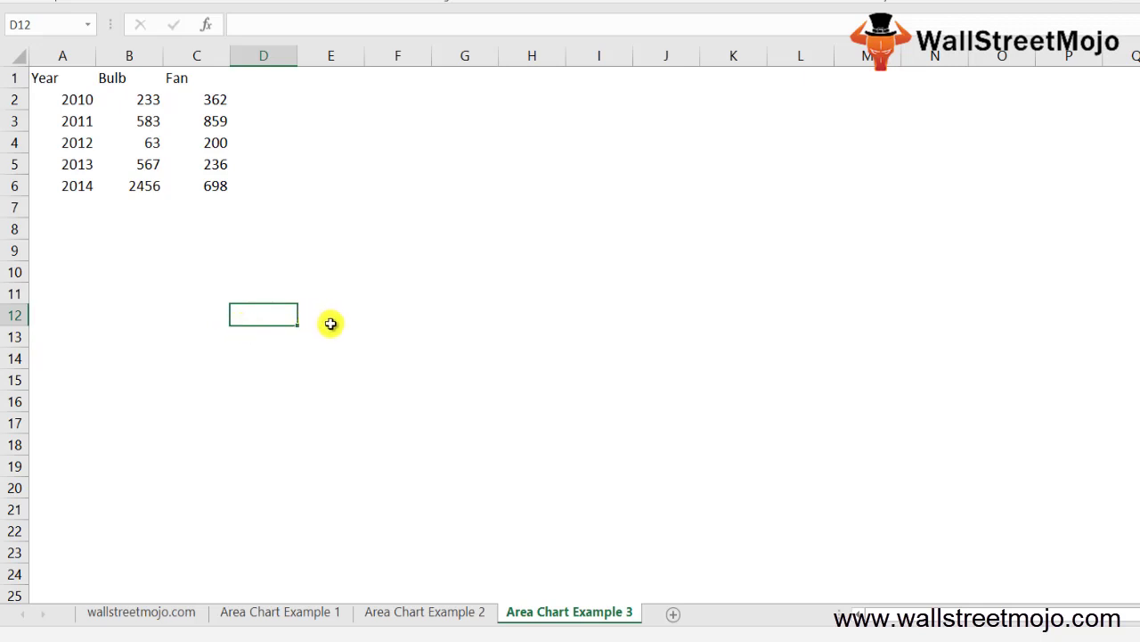
- Enter the notes 'Efforts' in A10 and 'Line chart' in A12
left_click(57, 273)
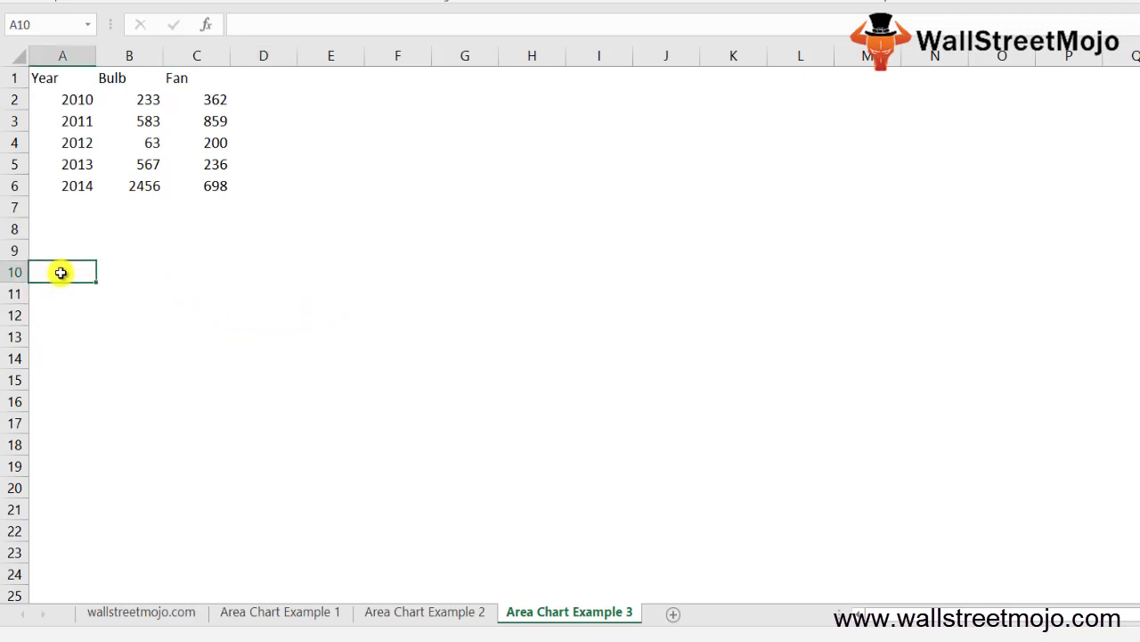
key("Down")
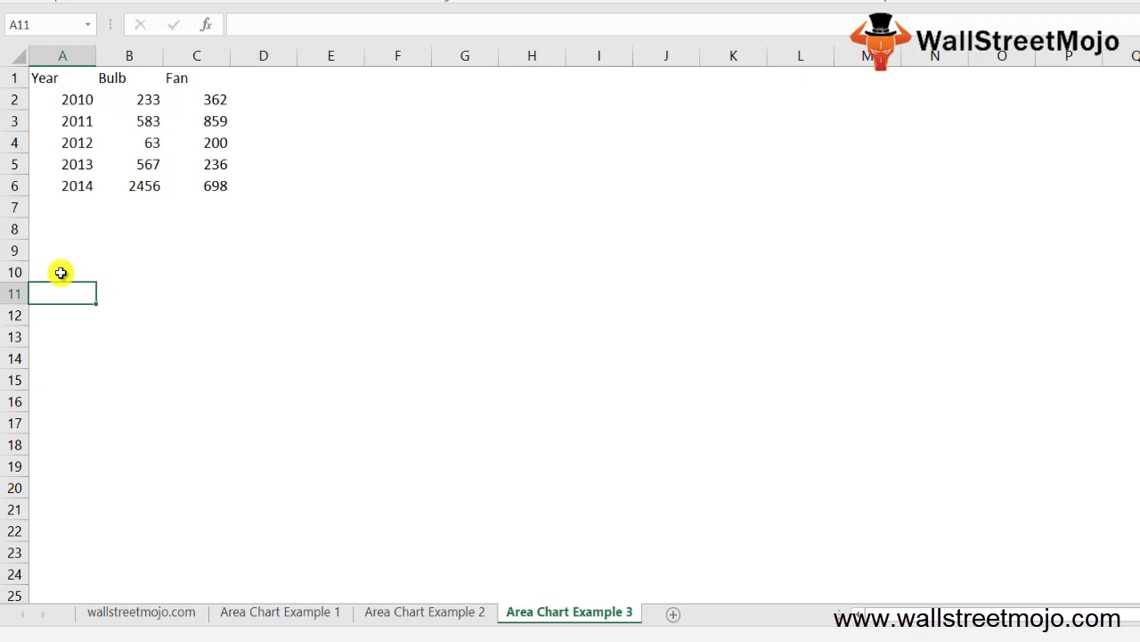
key("Down")
key("Up")
left_click(61, 272)
type("Efforts")
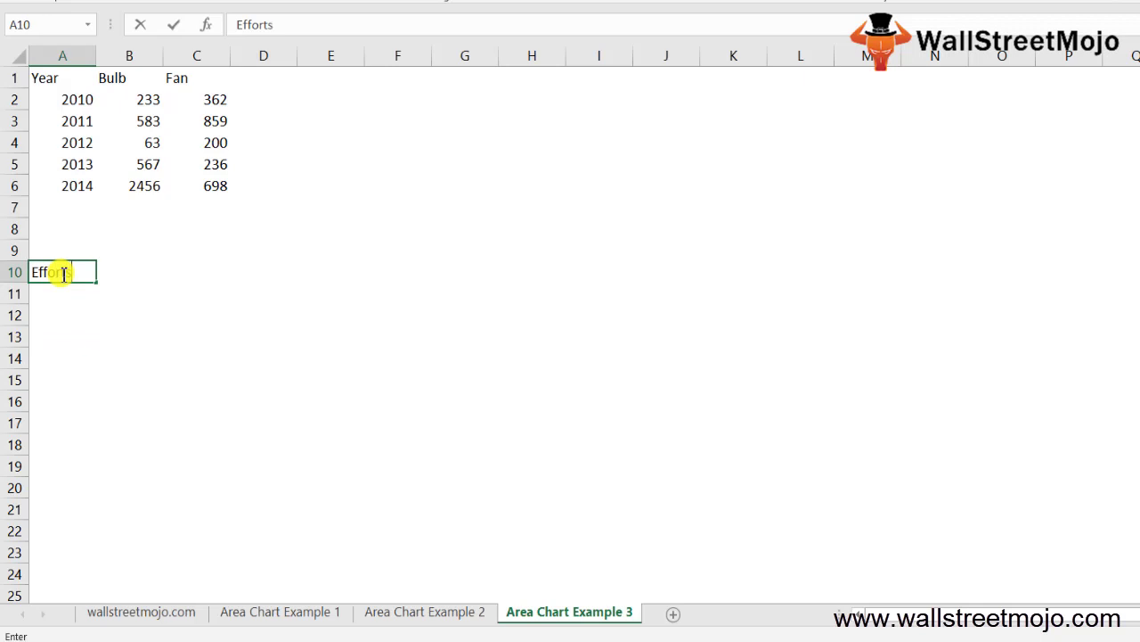
key("Return")
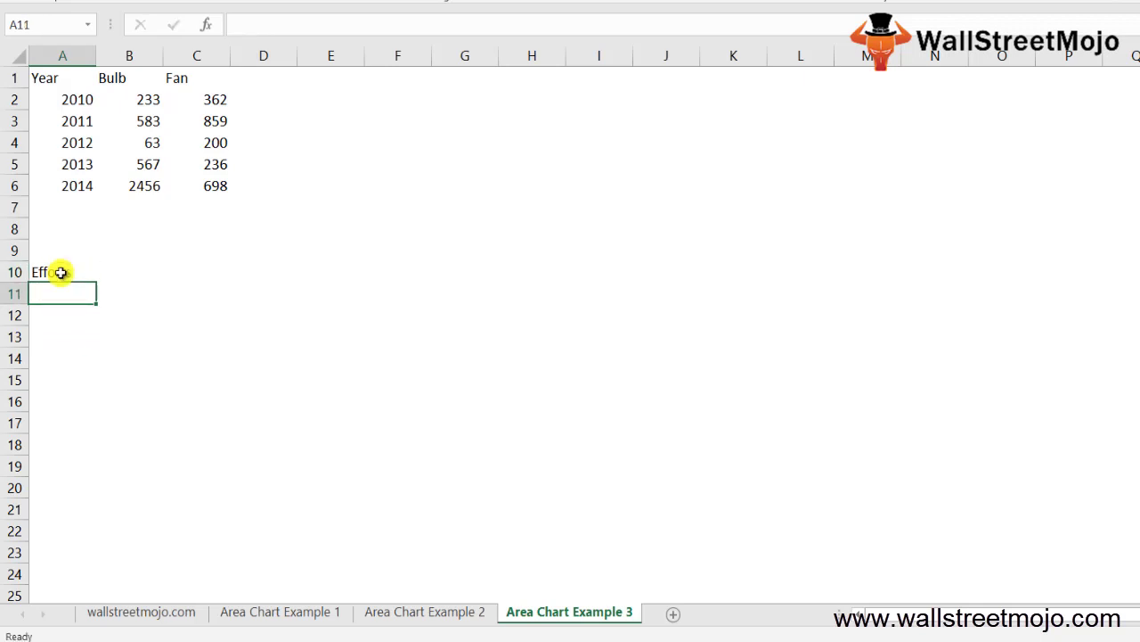
key("Down")
type("Line chart")
key("Return")
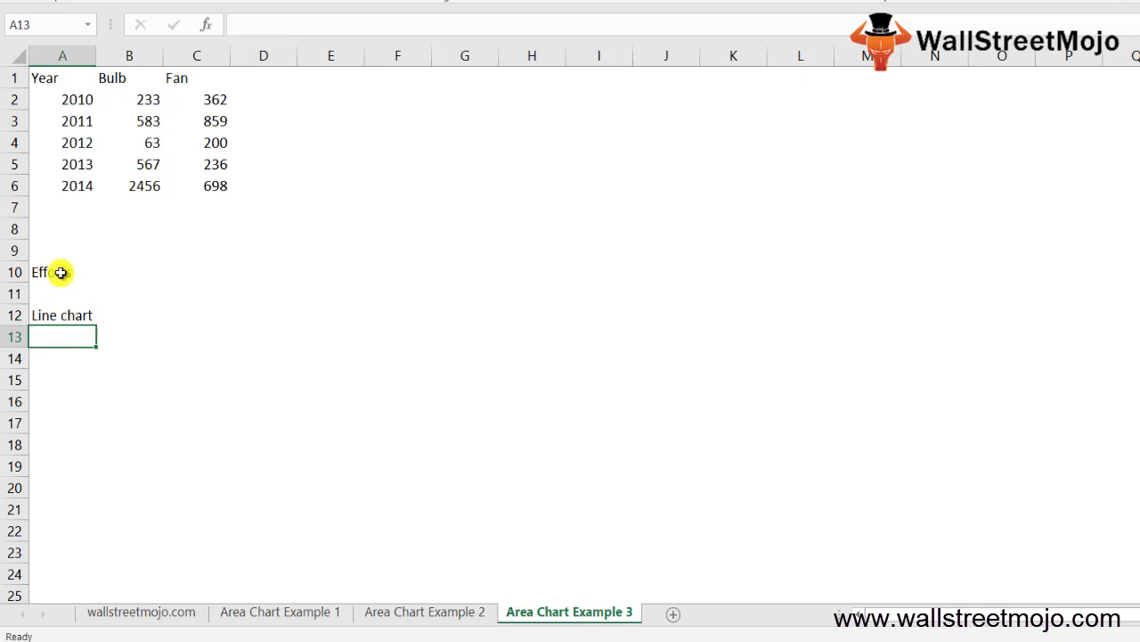
- Add 'Colour' in A13, 'Data' in A14 and 'Time series' in B14
type("Colour")
key("Return")
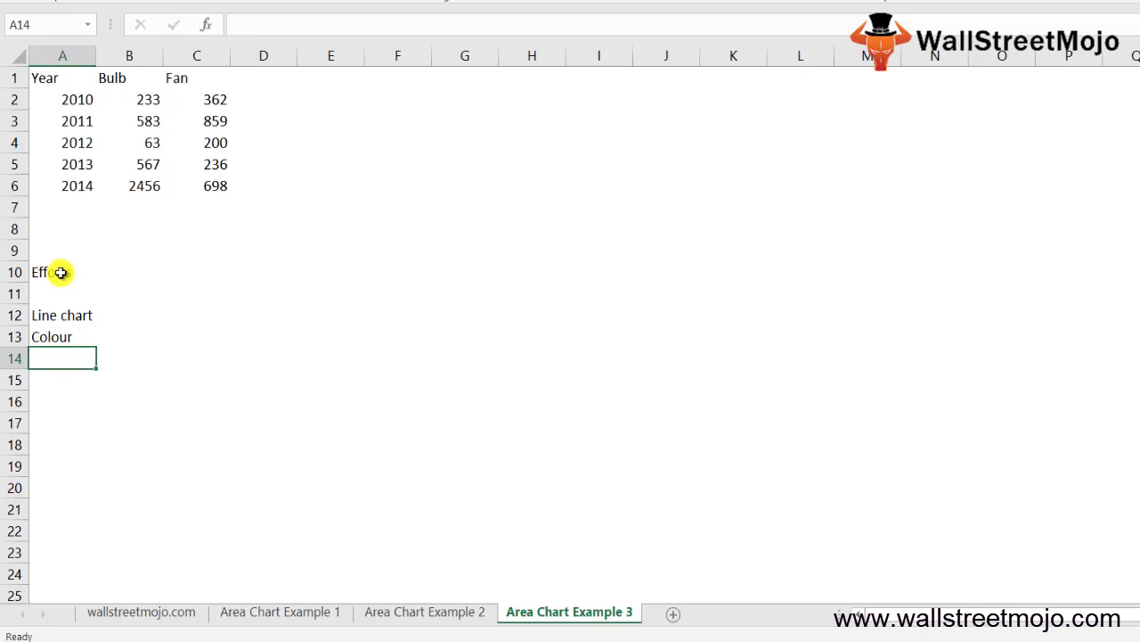
type("Data")
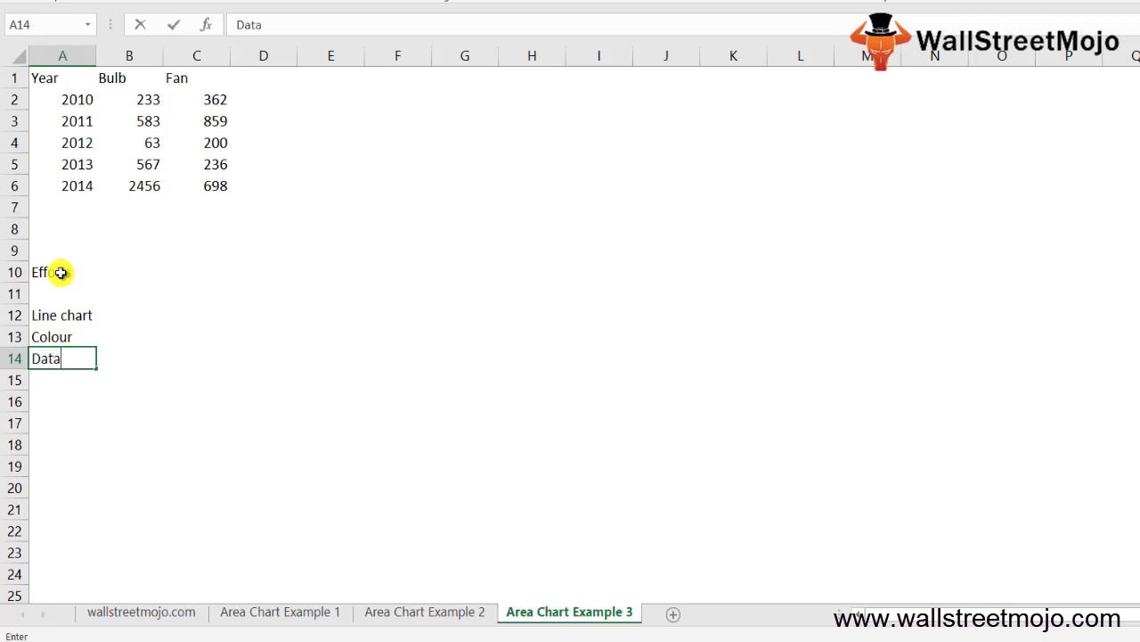
key("Return")
key("Up")
key("Right")
type("Time ser")
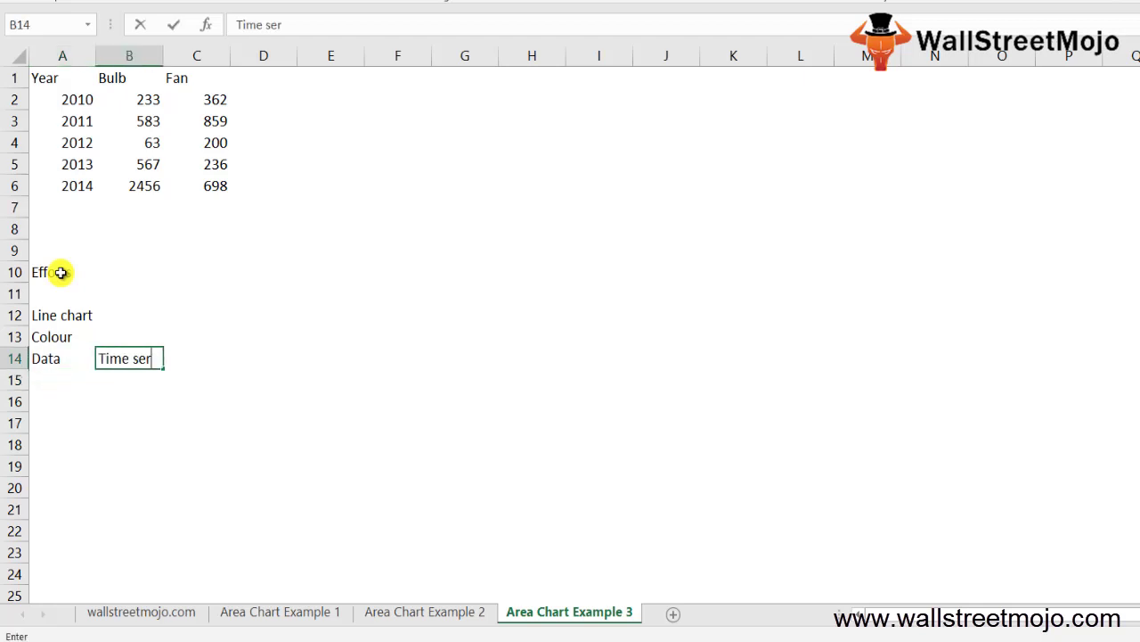
type("ies")
key("Return")
key("Return")
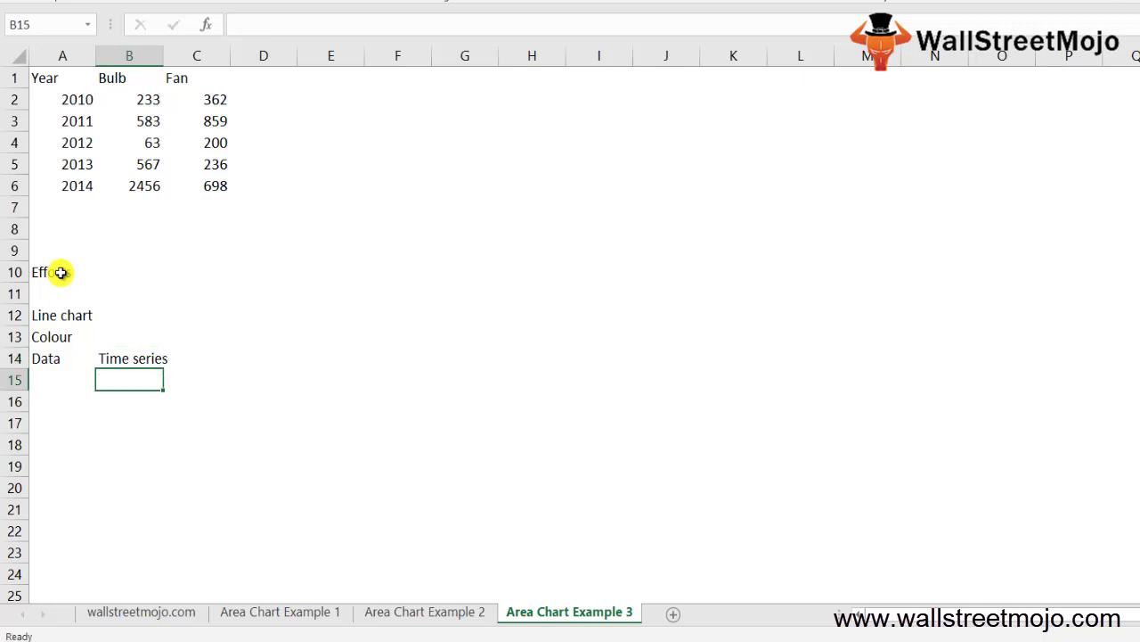
- Add the heading 'Uses of Area Chart' with '1.Time series data' below it
key("Left")
type("Uses of")
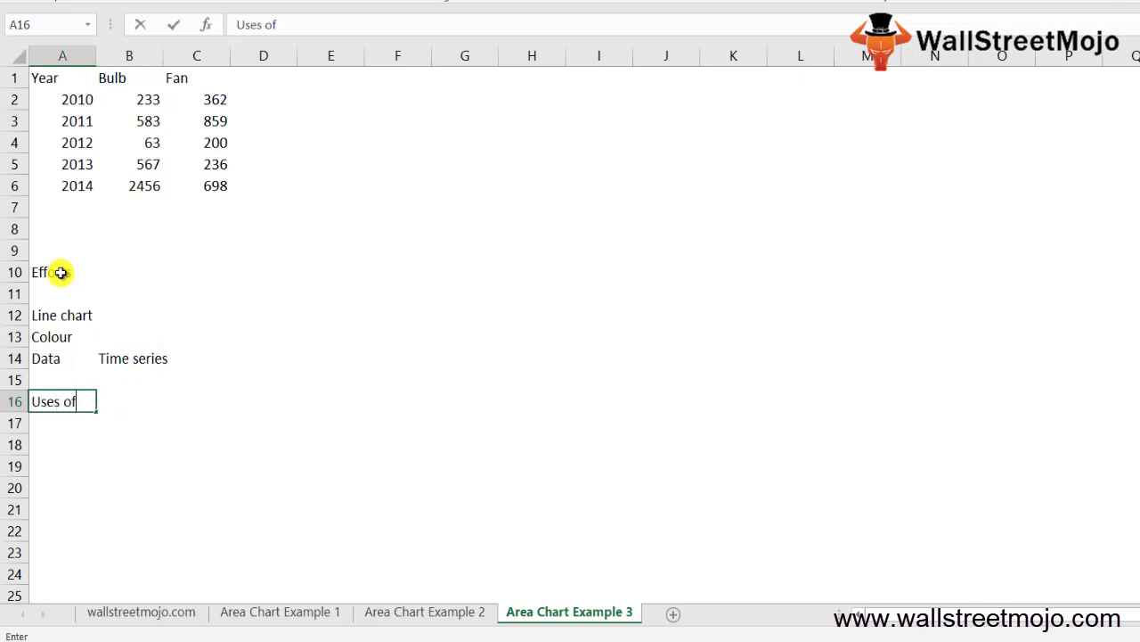
type(" Area Char")
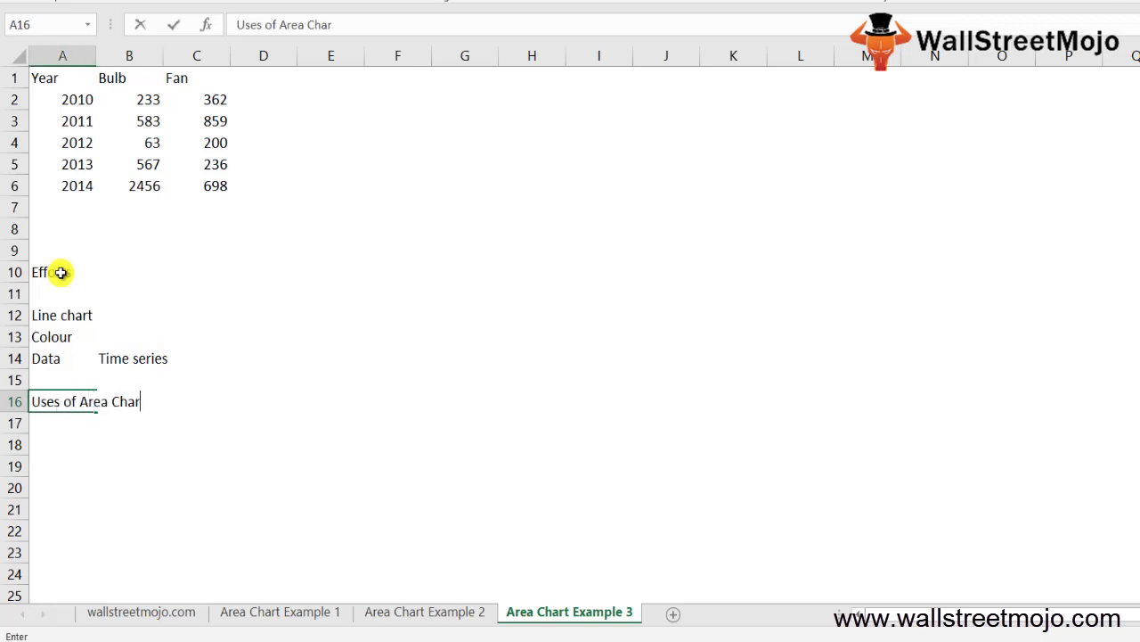
type("t")
key("Return")
key("Return")
type("1.")
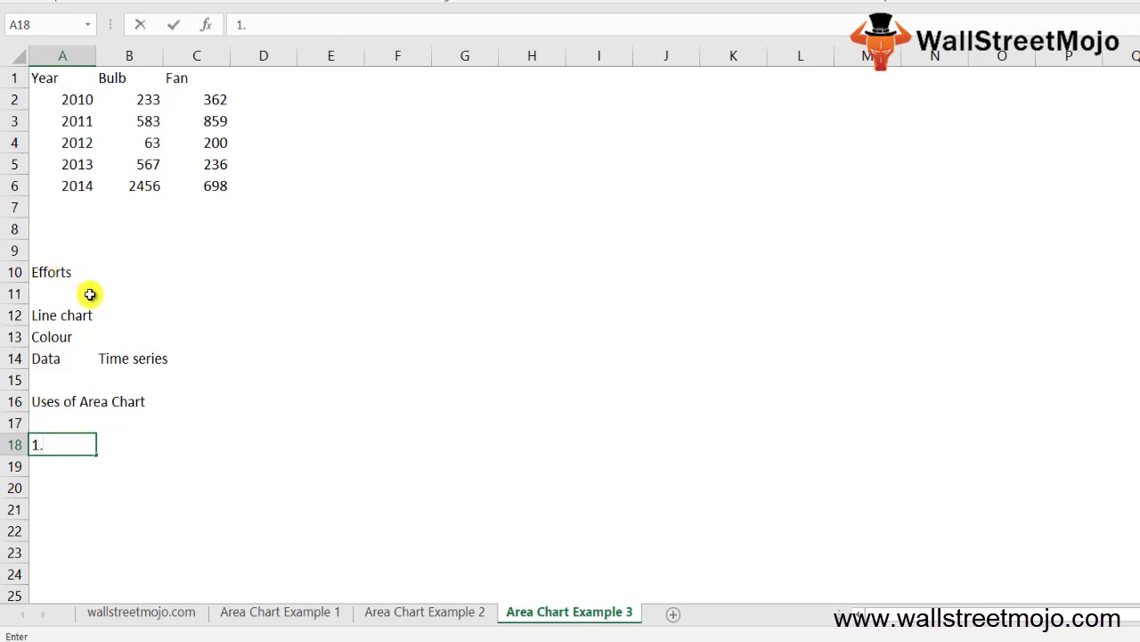
type("Time series data")
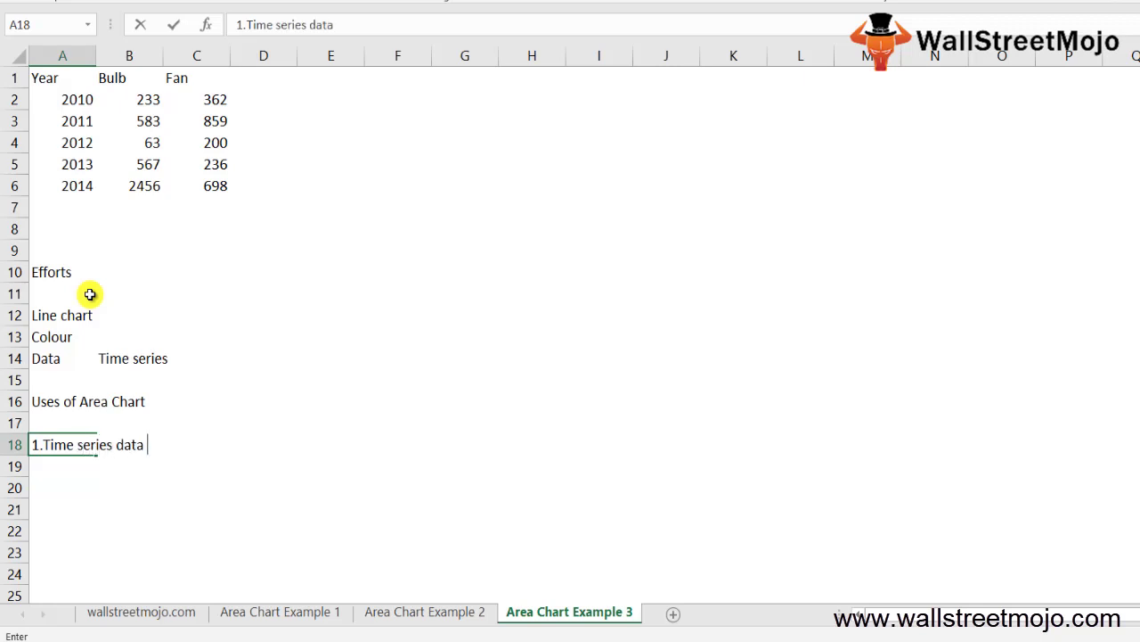
key("Return")
key("Return")
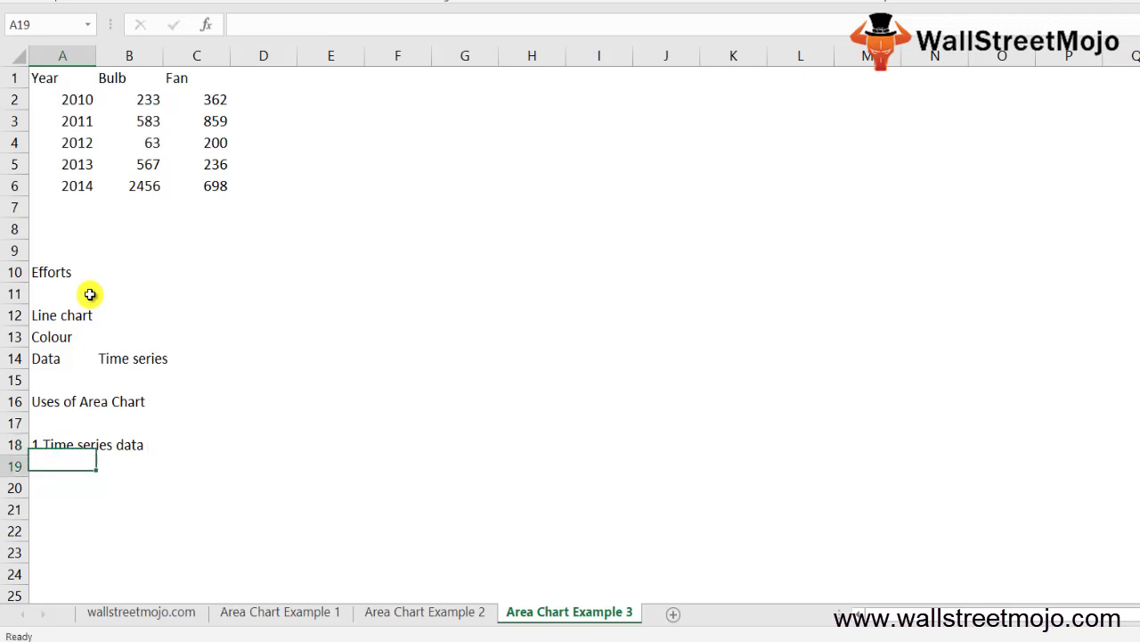
- List '2. X & Y Terend' and '3. High values', then type '2D & 3D'
key("Up")
type("2.")
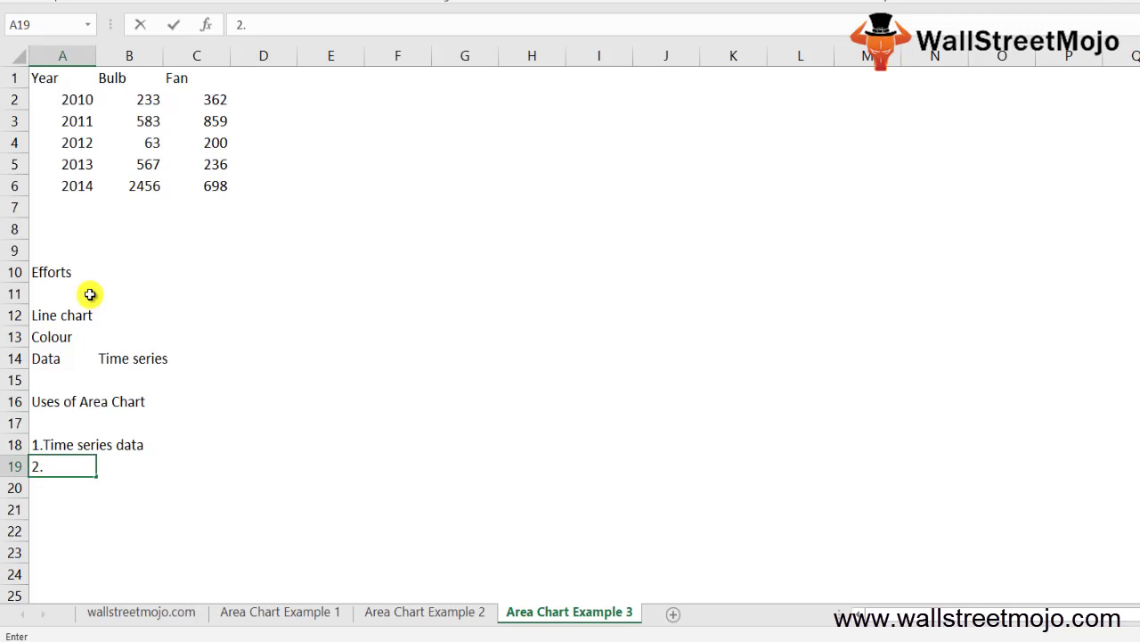
type(" X & Y")
type("Terend")
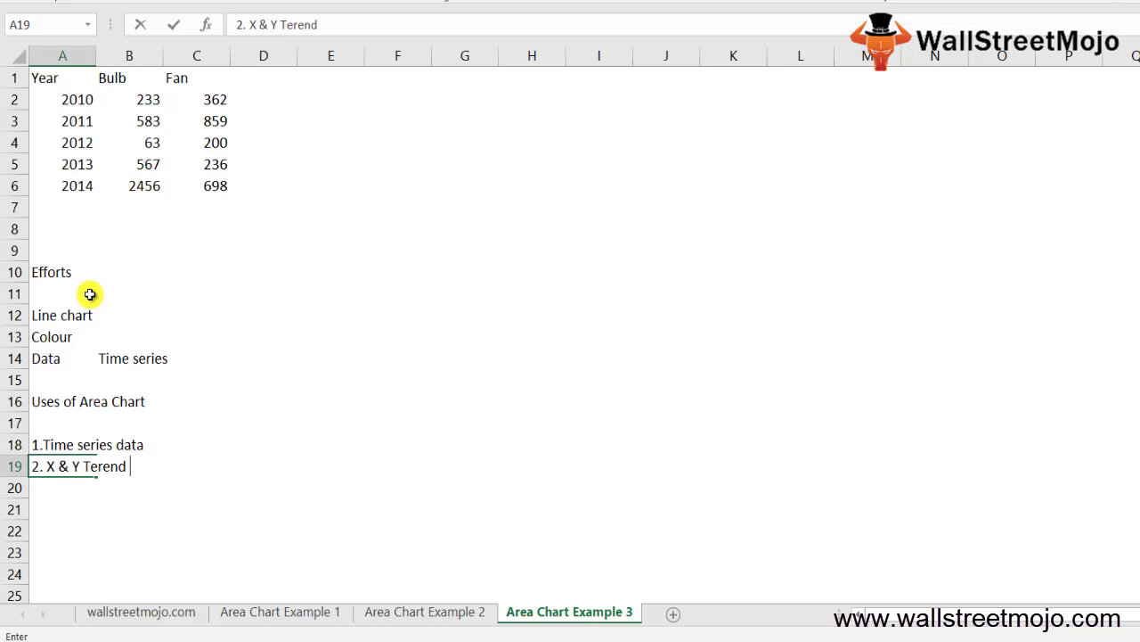
key("Return")
type("3.")
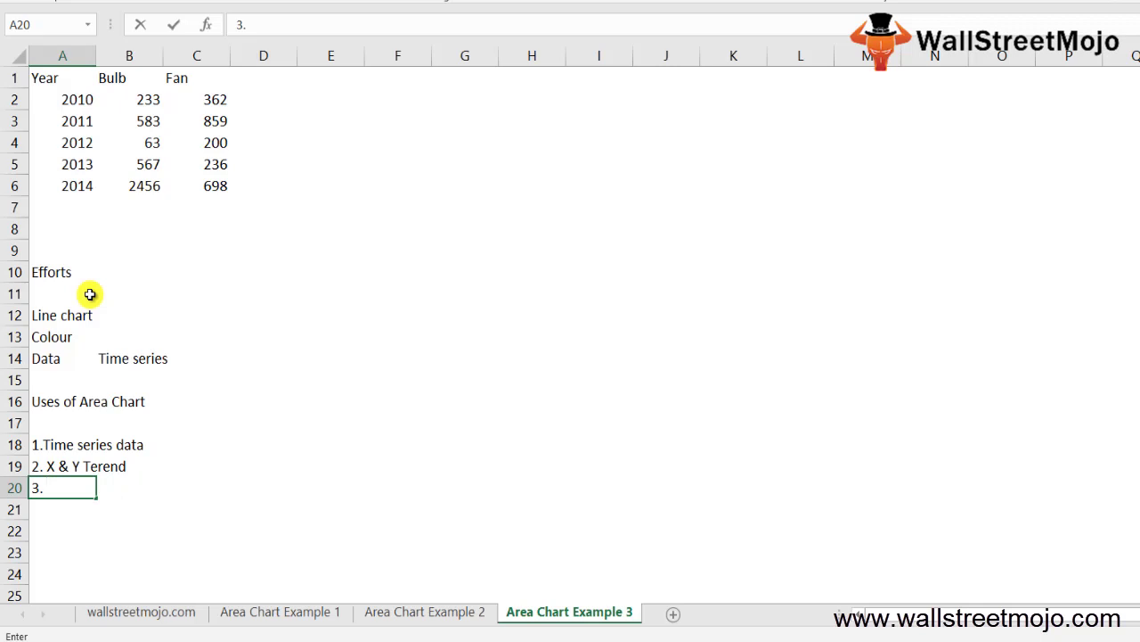
type("High values")
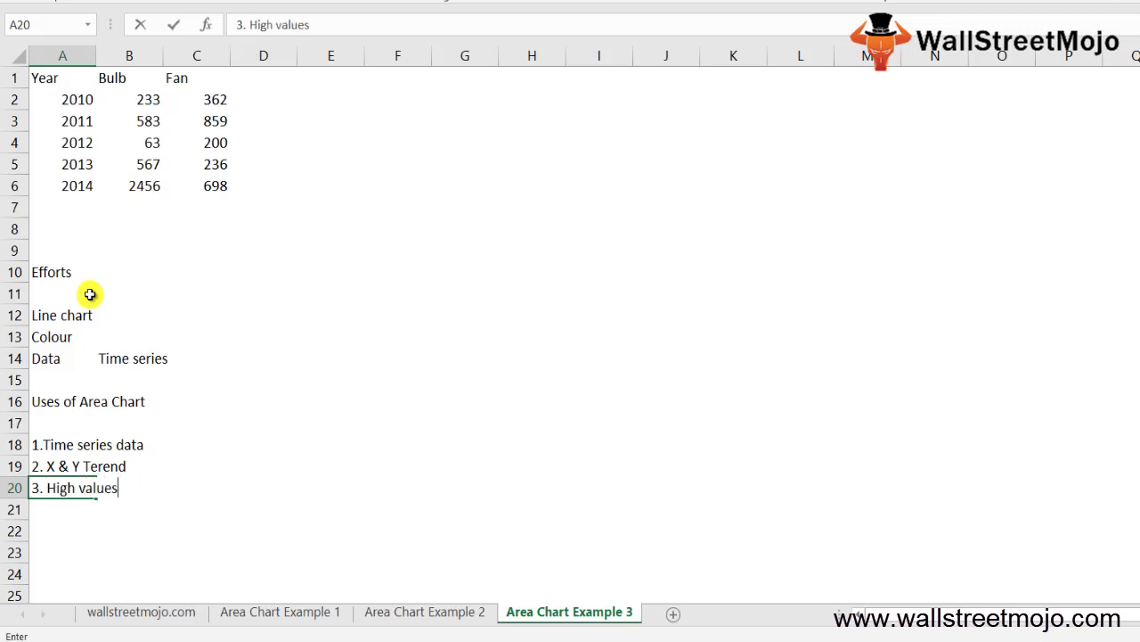
key("Return")
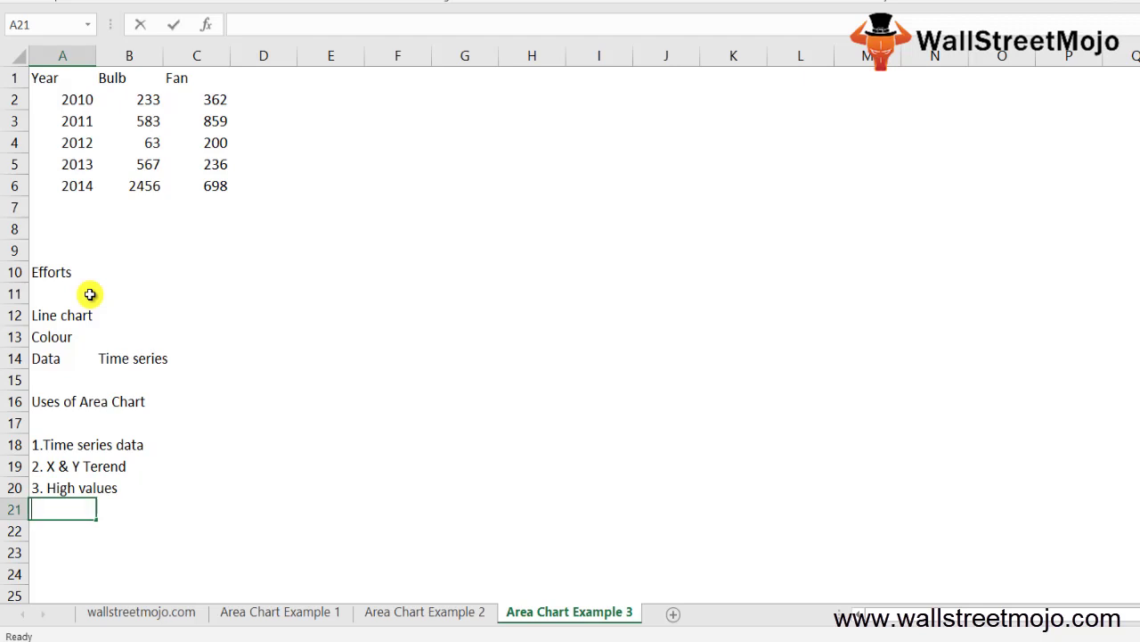
type("2D & 3D")
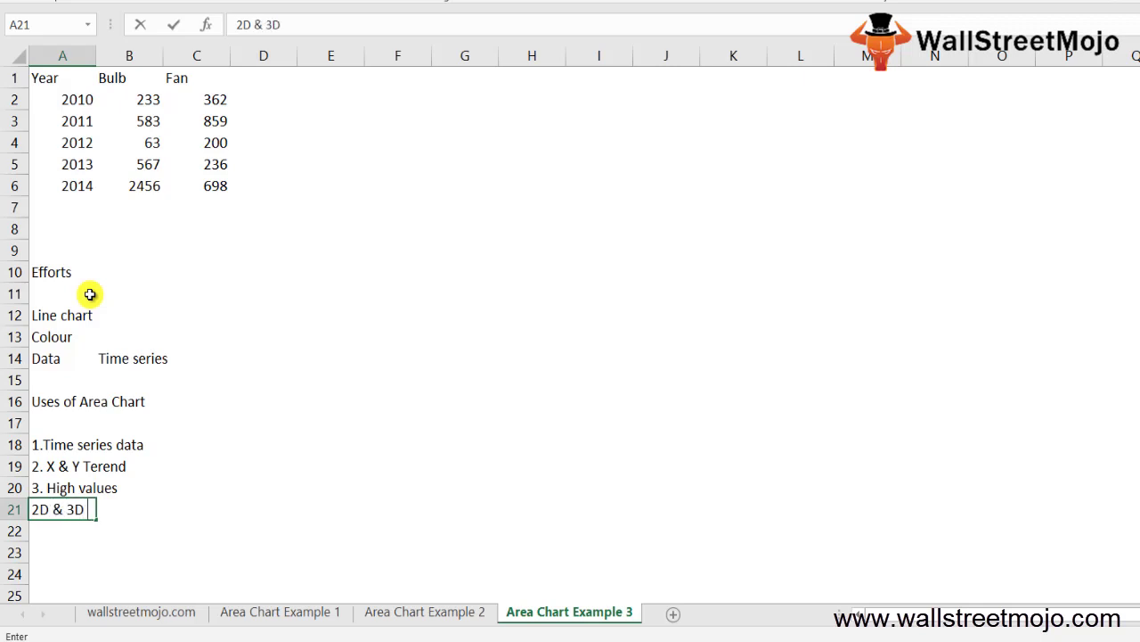
- Commit '2D & 3D' and add 'Stacked chart' and '3D' notes beneath it
key("Return")
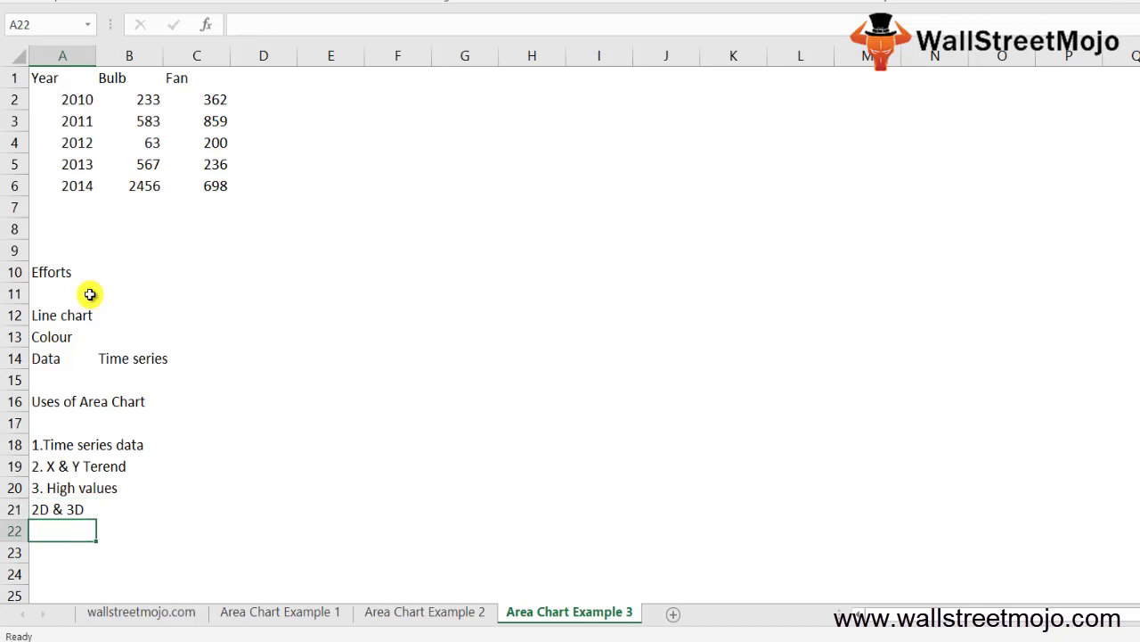
type("Stacked char")
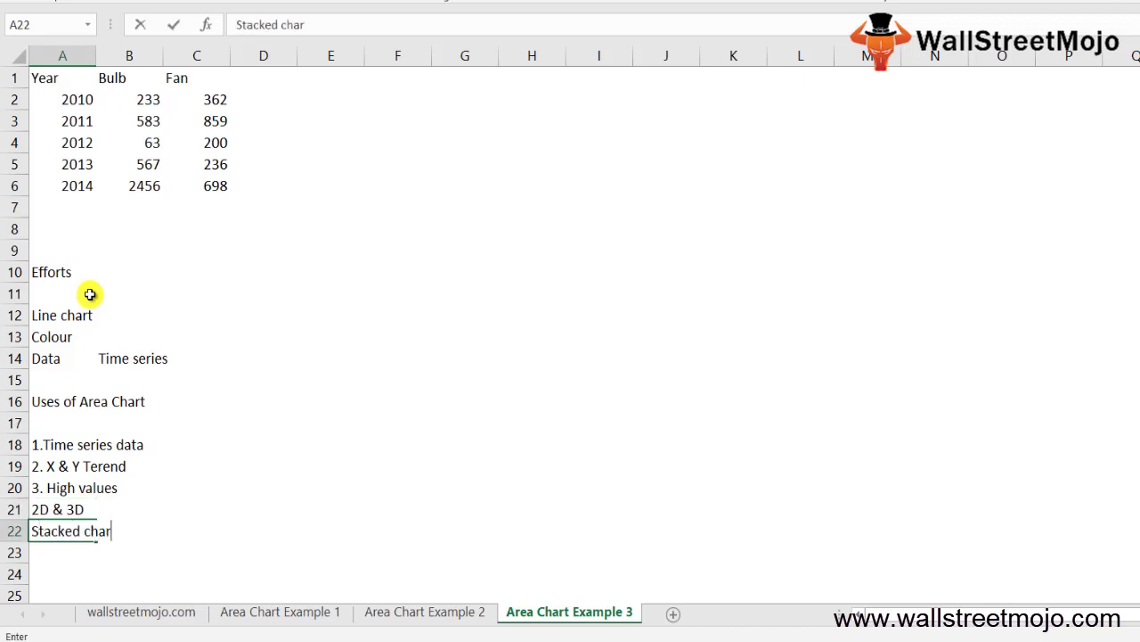
type("t")
key("Return")
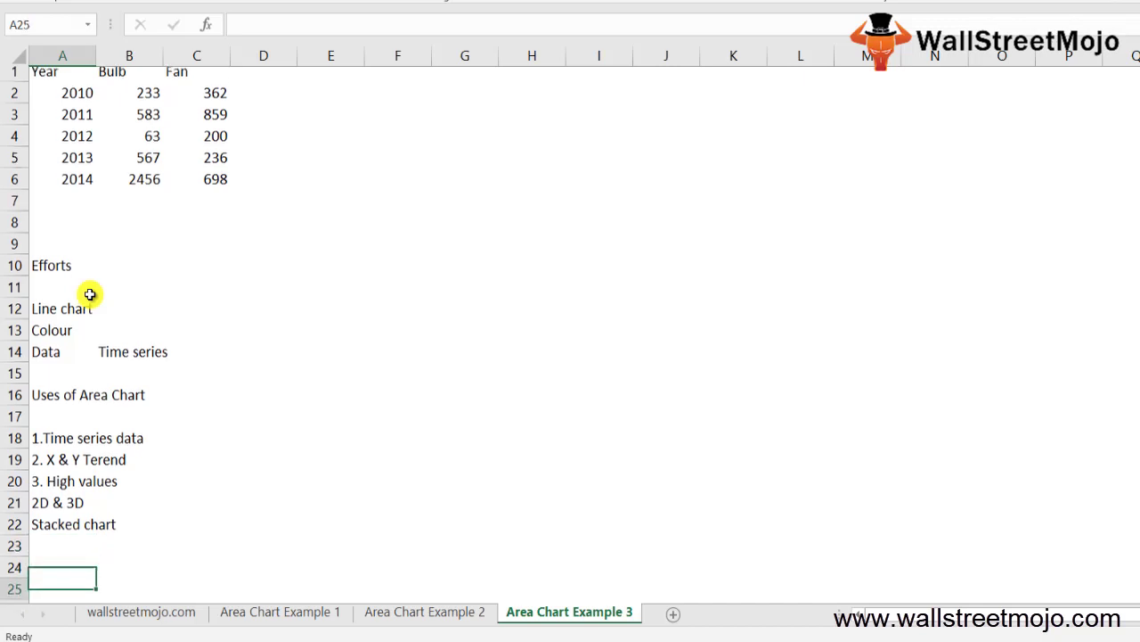
scroll(90, 294, "down", 1)
type("3D")
key("Return")
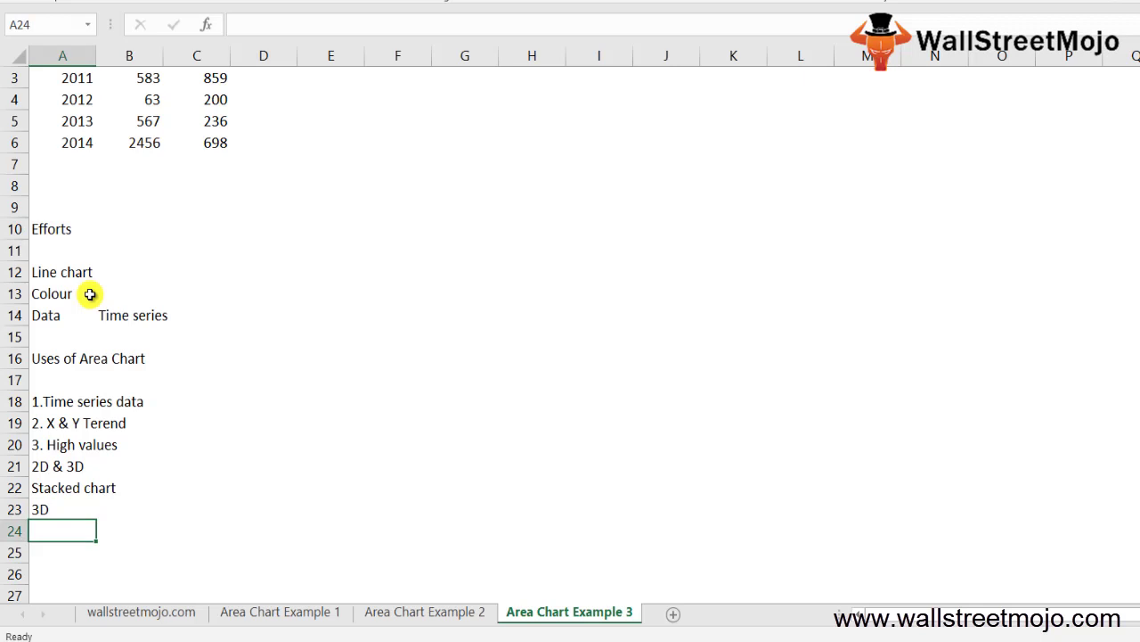
key("Up")
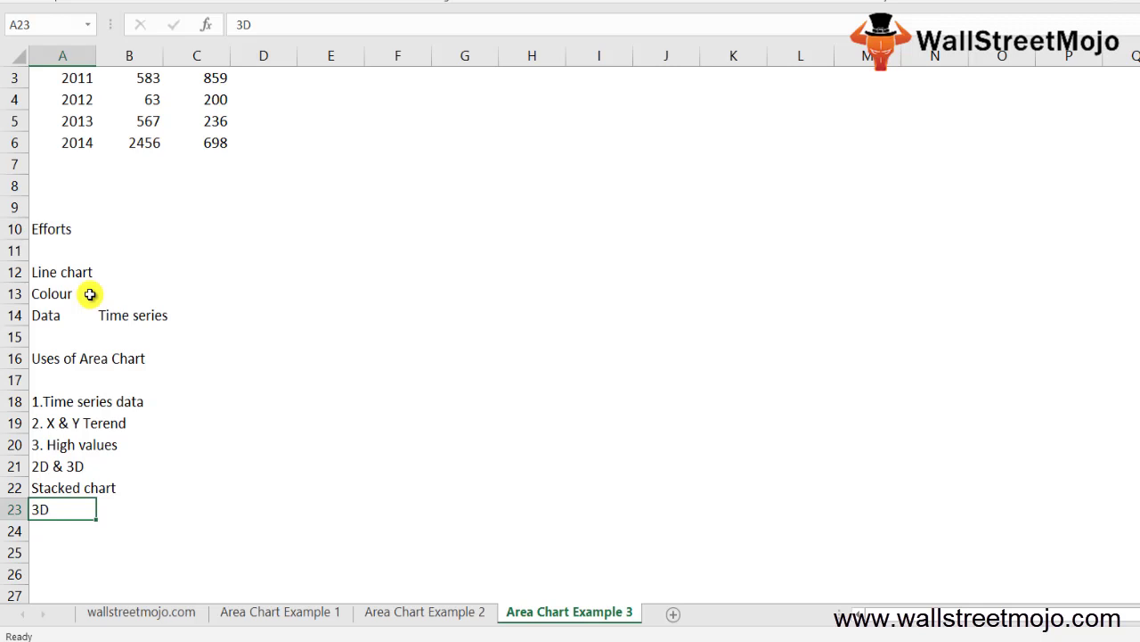
key("Up")
- On the Area Chart Example 1 sheet, select the Cricket, Hockey and Football data A1:D6
left_click(279, 611)
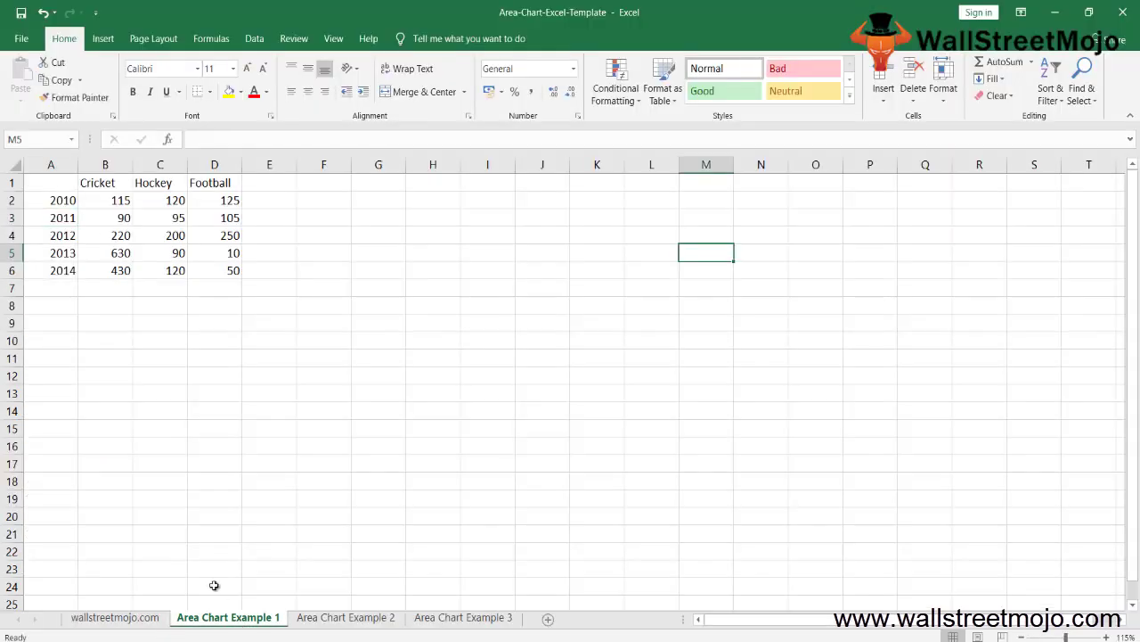
left_click(68, 223)
key("Up")
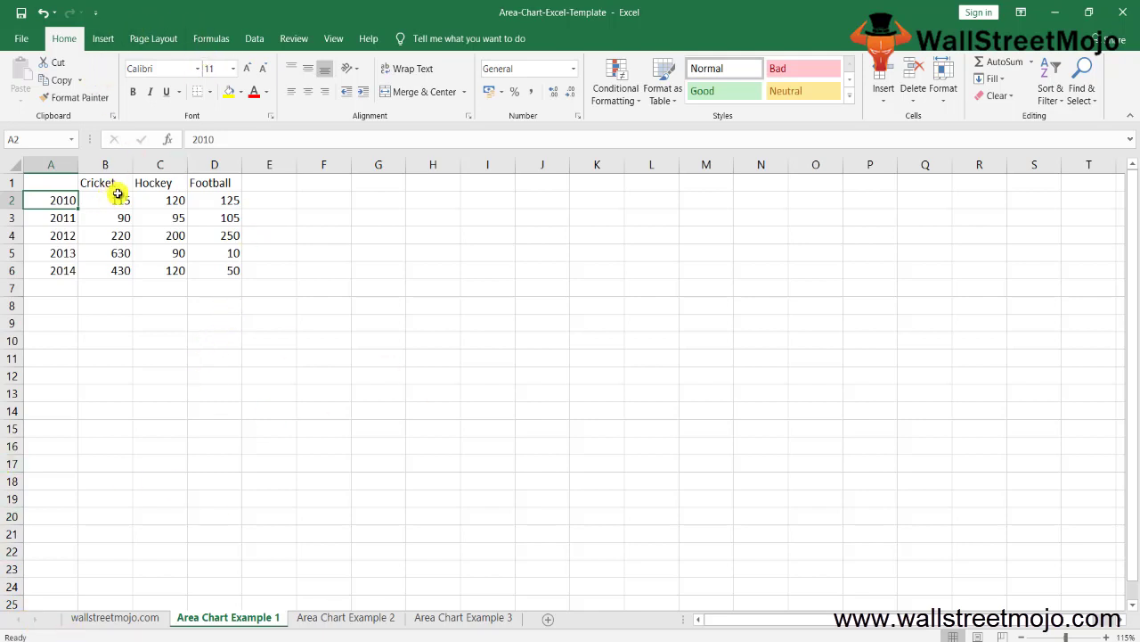
left_click_drag(38, 184, 214, 270)
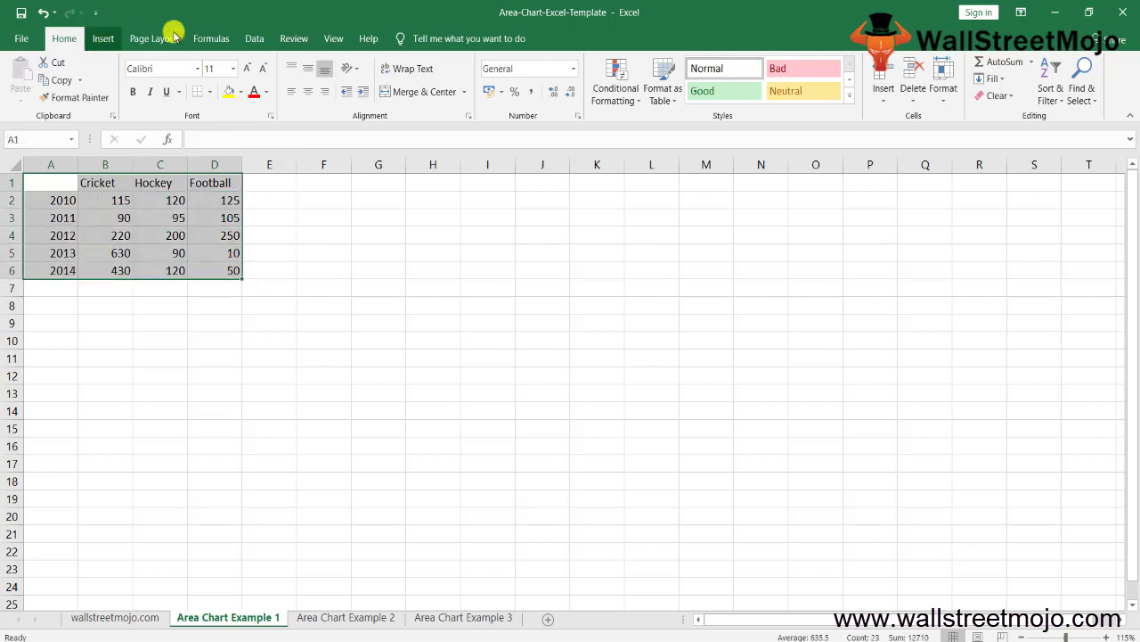
- Bring up the Insert tab's column and bar chart choices for the selected data
left_click(101, 40)
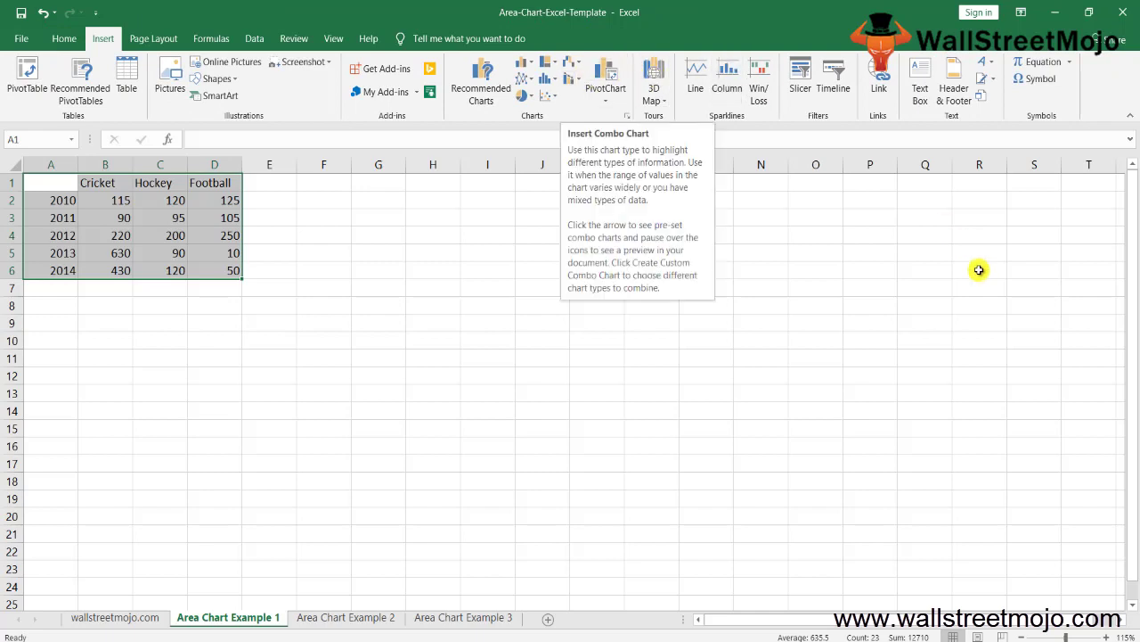
left_click(659, 103)
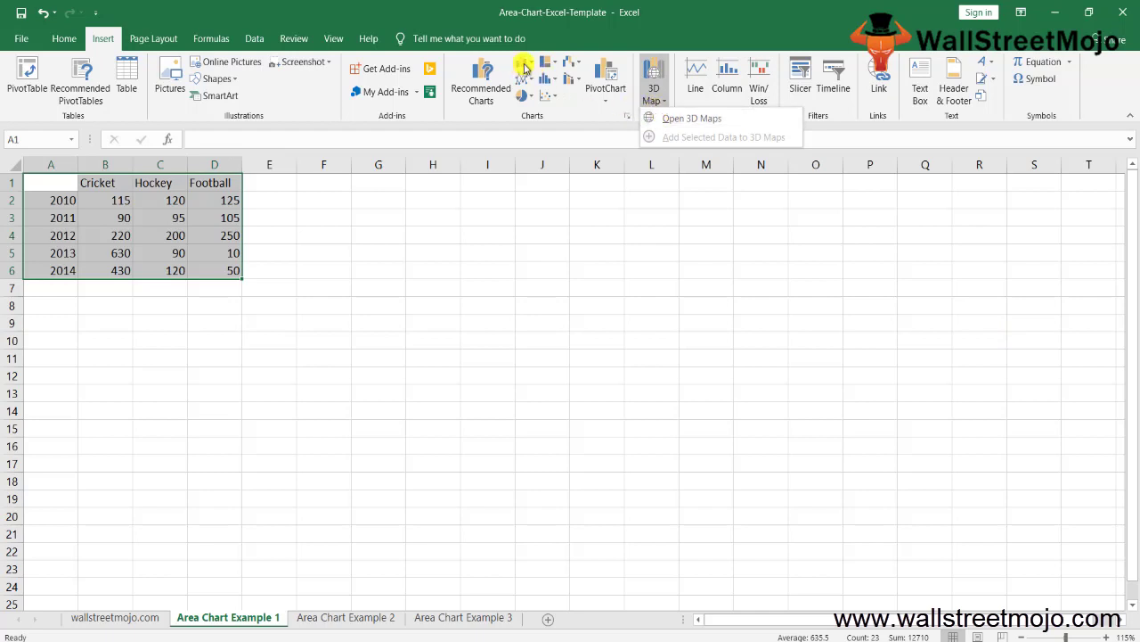
left_click(524, 65)
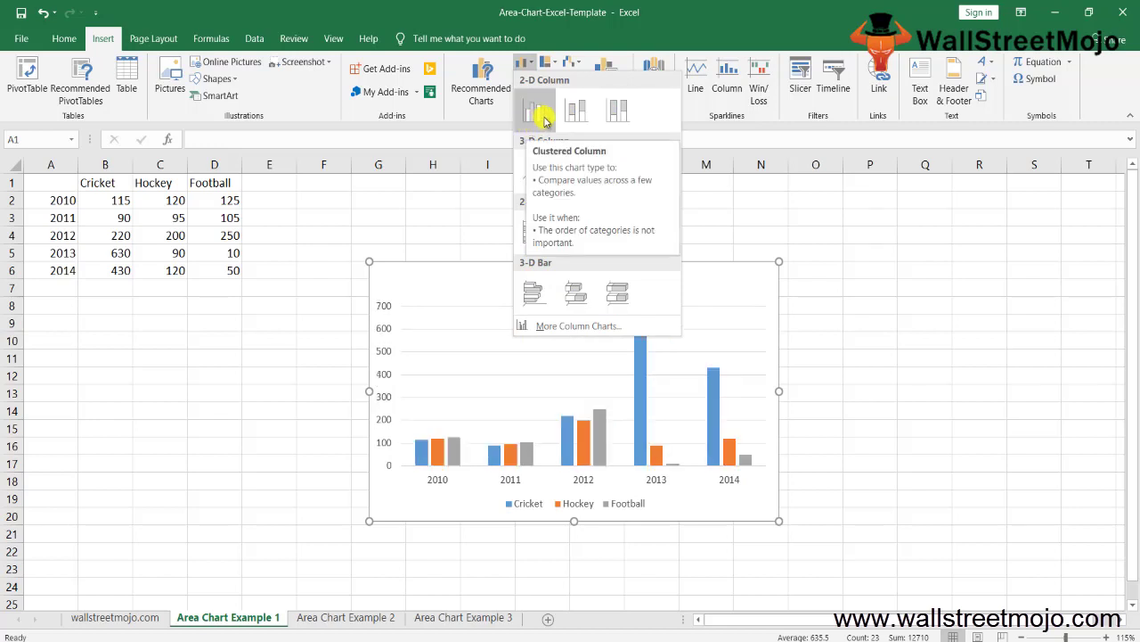
- Insert a clustered column chart, settle on the dark labelled chart style, then go to Example 2
left_click(537, 111)
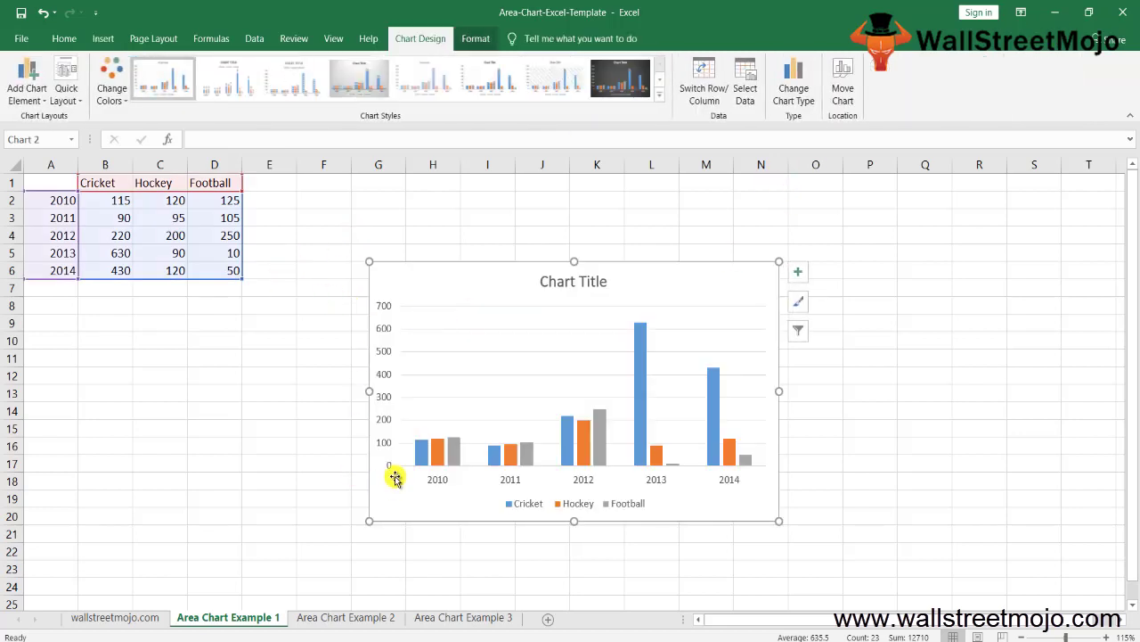
left_click(286, 89)
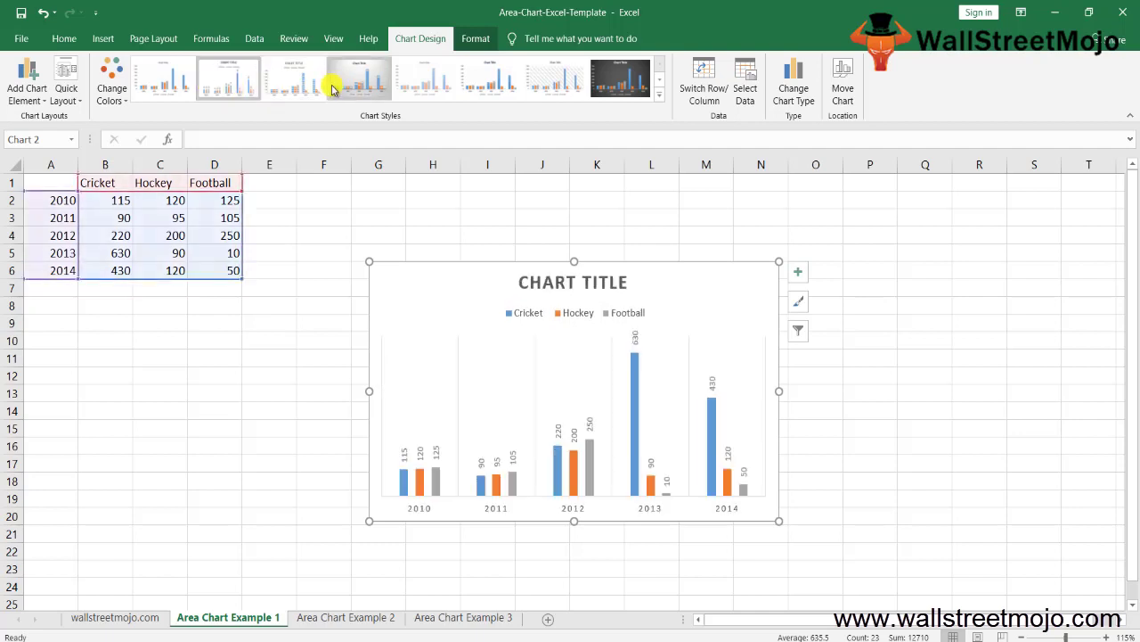
left_click(437, 88)
left_click(467, 89)
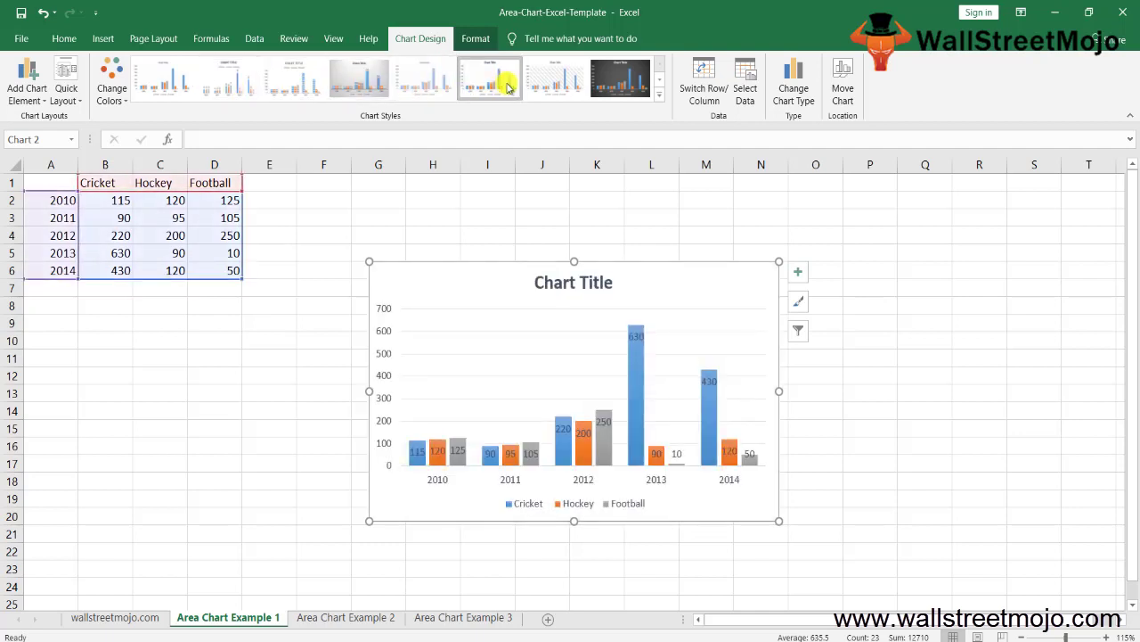
left_click(545, 82)
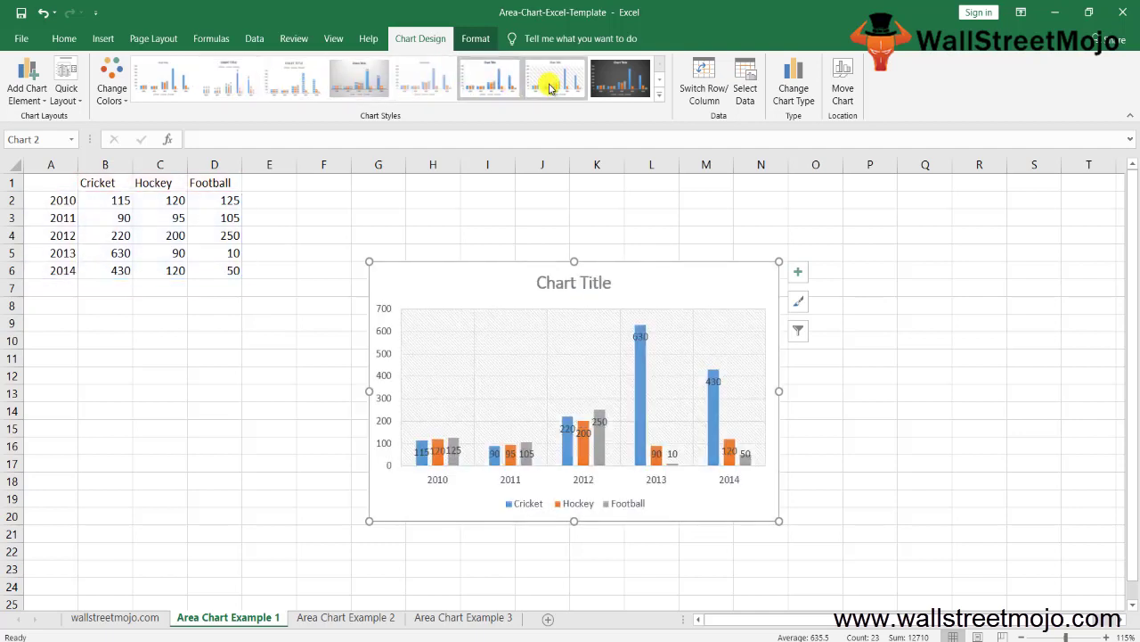
left_click(617, 89)
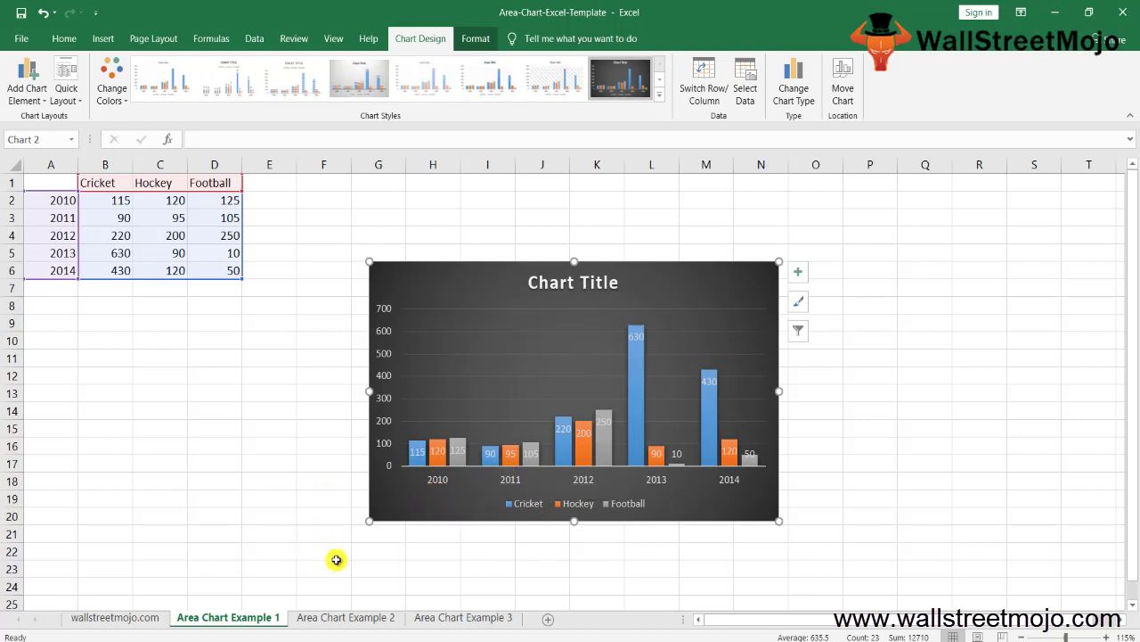
left_click(369, 615)
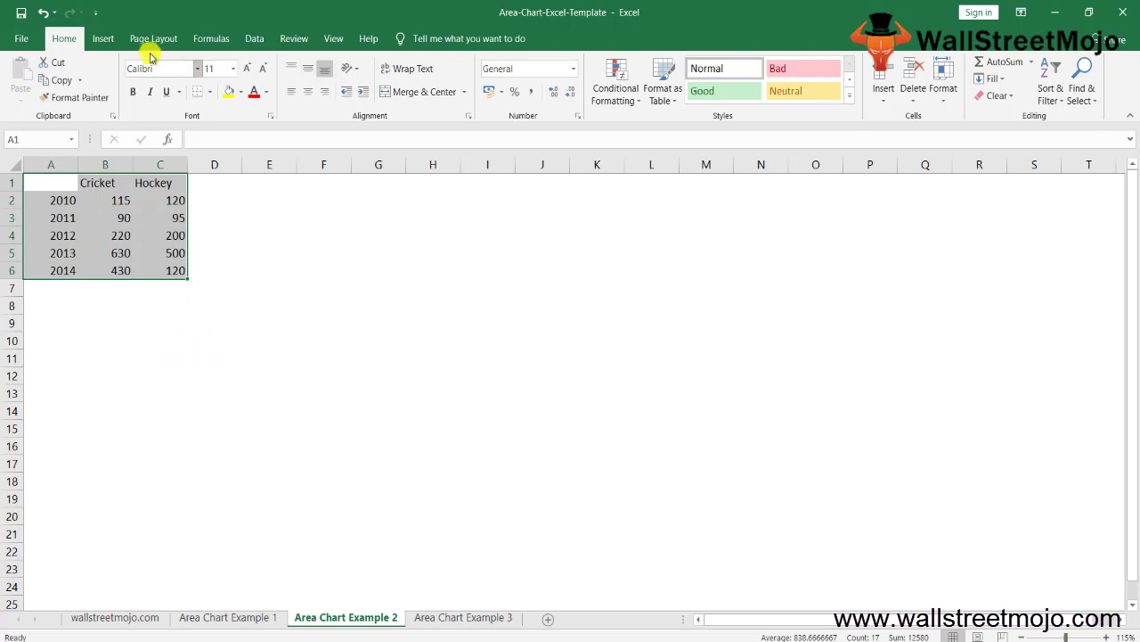
- Insert a 3-D column chart of the Cricket and Hockey figures for 2010–2014
left_click(107, 39)
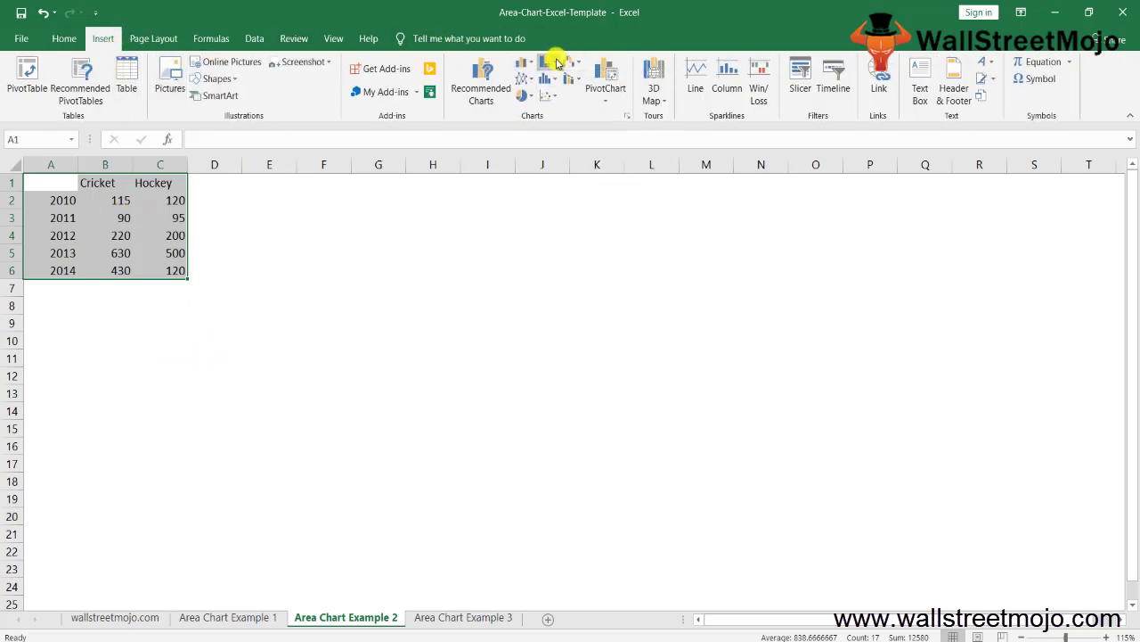
left_click(523, 63)
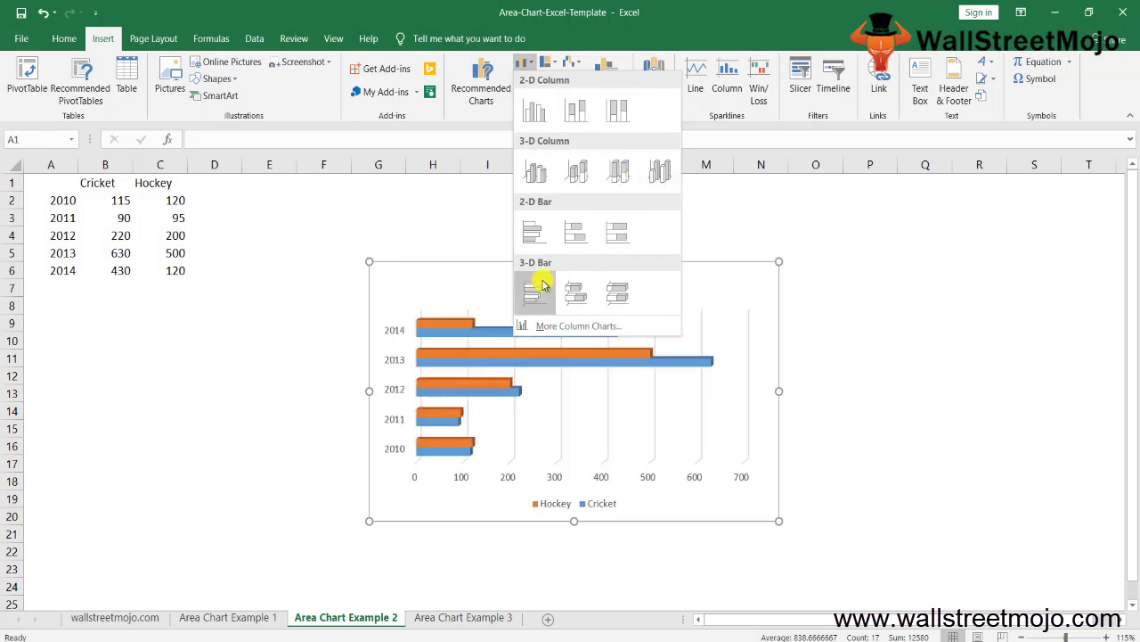
left_click(661, 163)
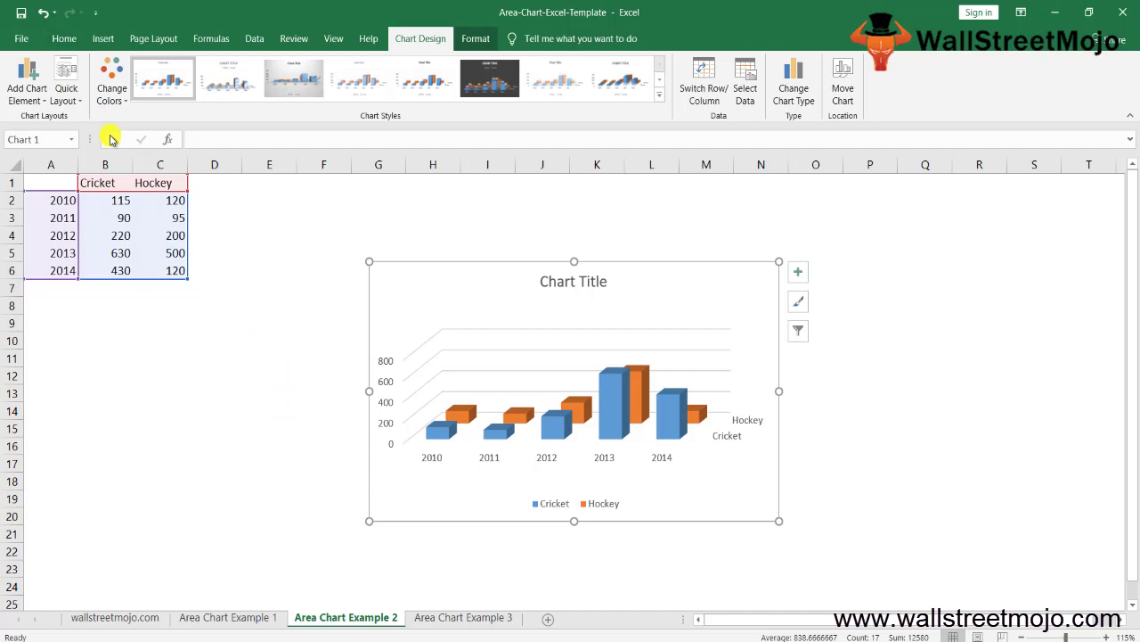
- On the Area Chart Example 3 sheet, select the Year, Bulb and Fan table A1:C6
left_click(458, 618)
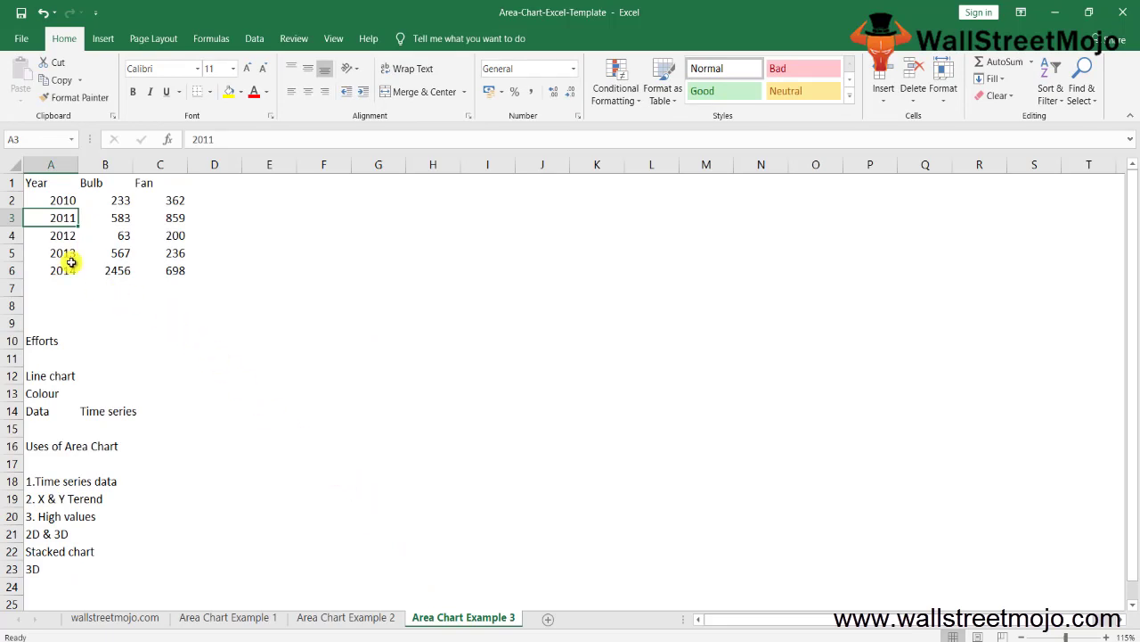
left_click_drag(63, 184, 173, 270)
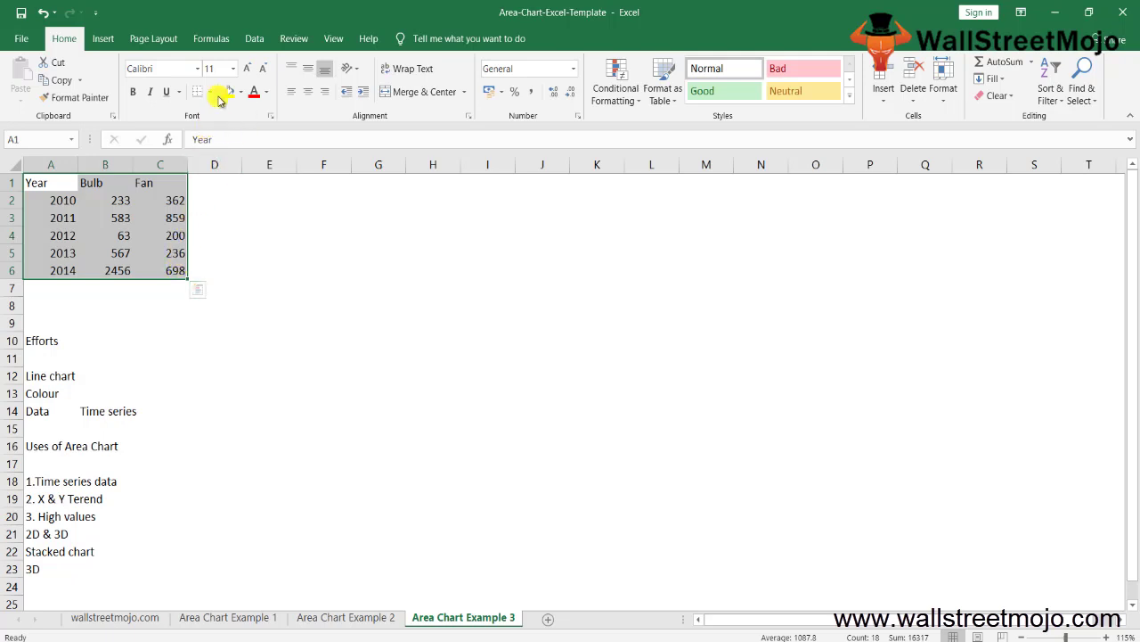
- Insert a 3-D column chart of the Bulb and Fan data for 2010–2014
left_click(102, 38)
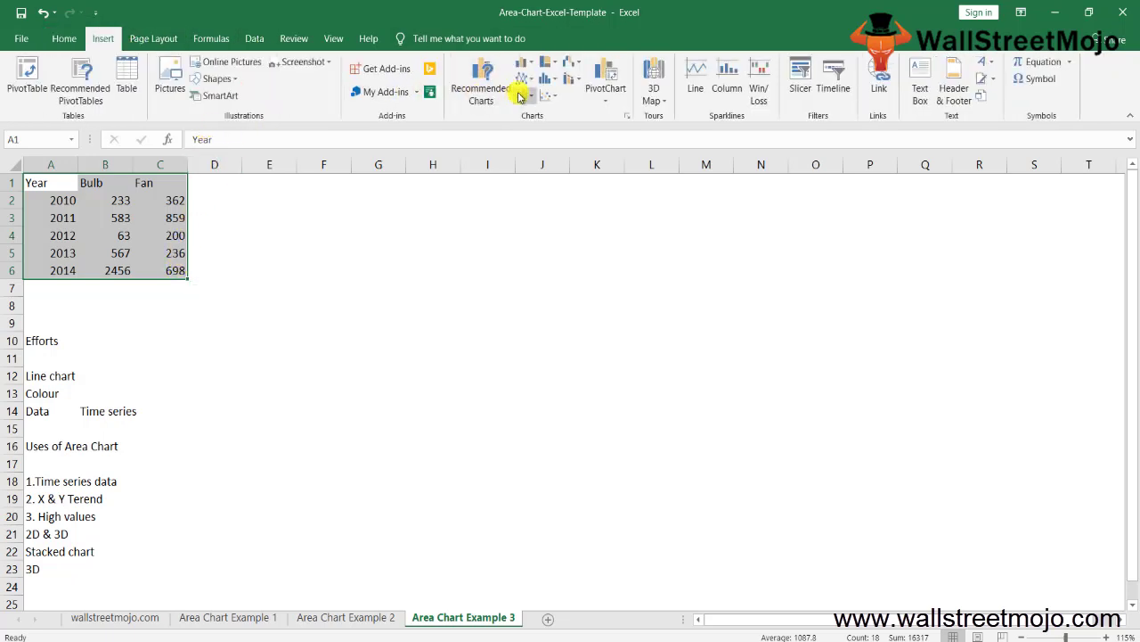
left_click(522, 62)
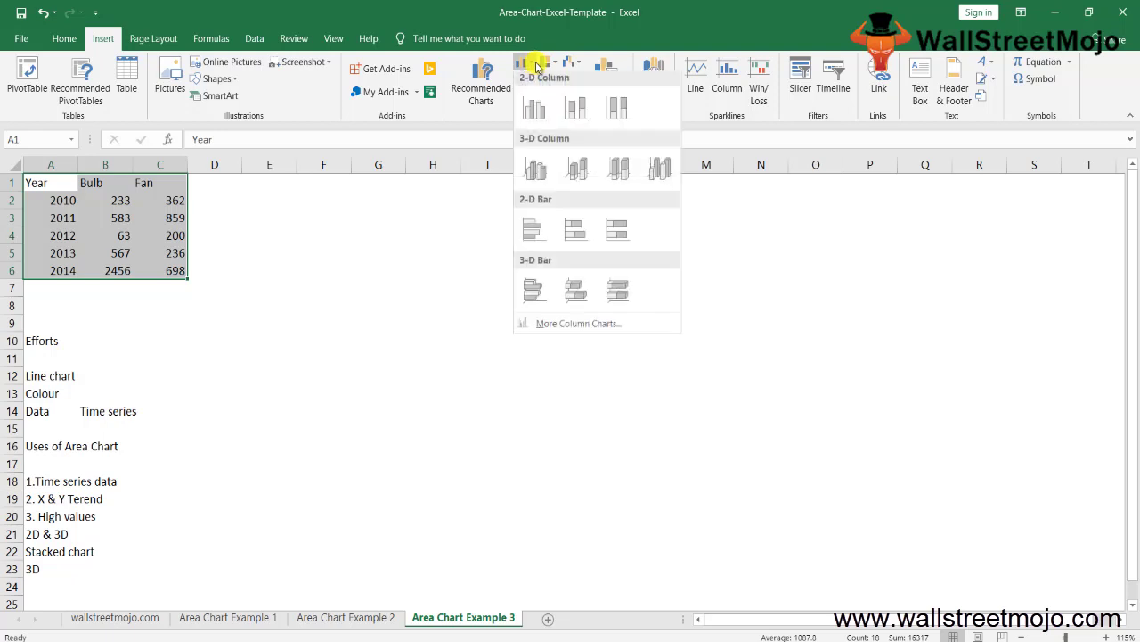
left_click(658, 165)
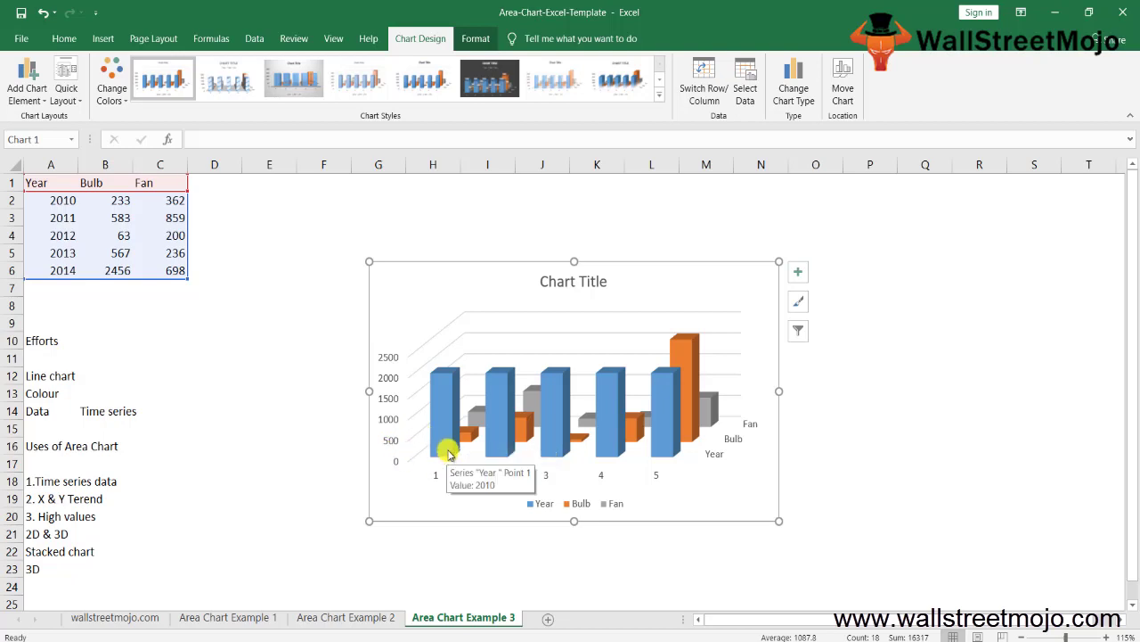
mouse_move(450, 441)
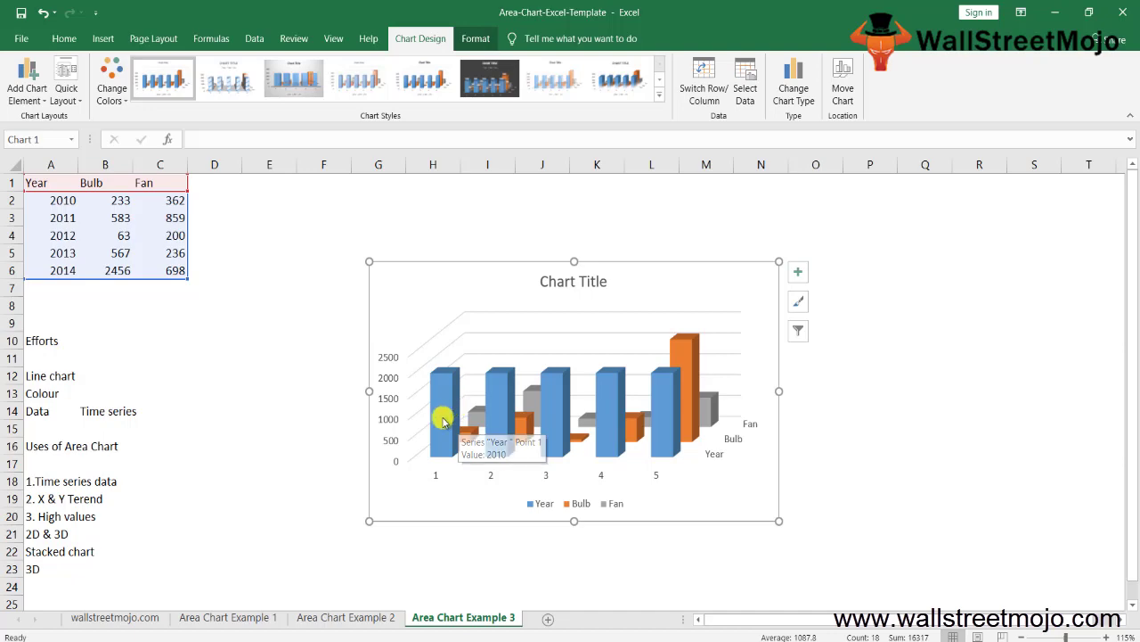
- Type 'Variants of Excel area chart' in A29, then 'Data Plots' and 'Stacked on top of each other' below
scroll(385, 435, "down", 5)
left_click(128, 406)
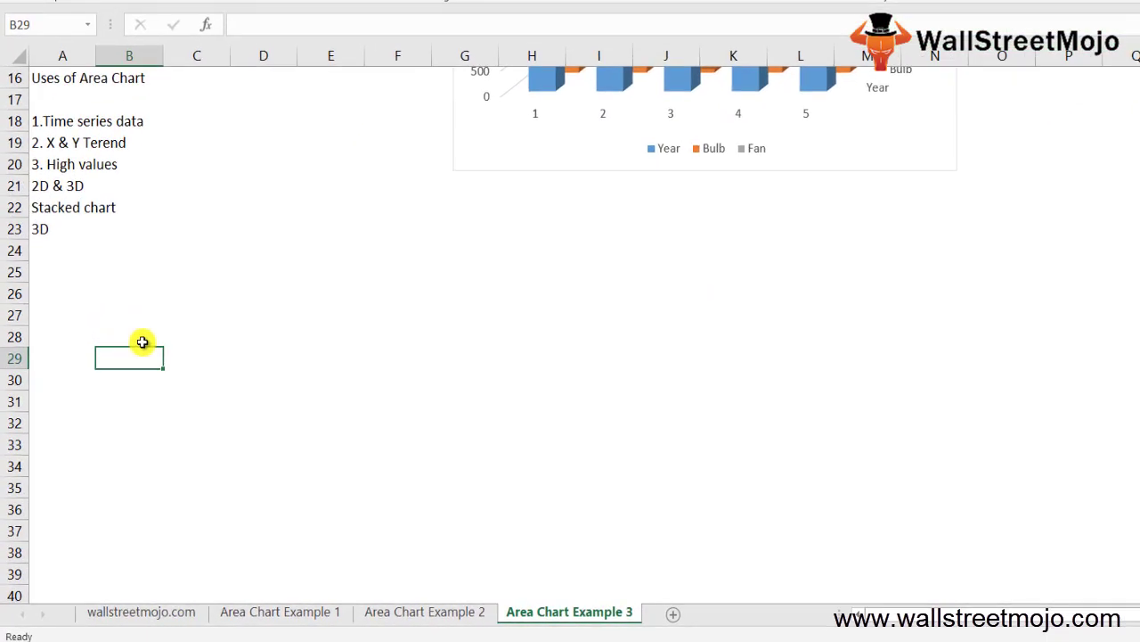
key("Left")
type("Variants")
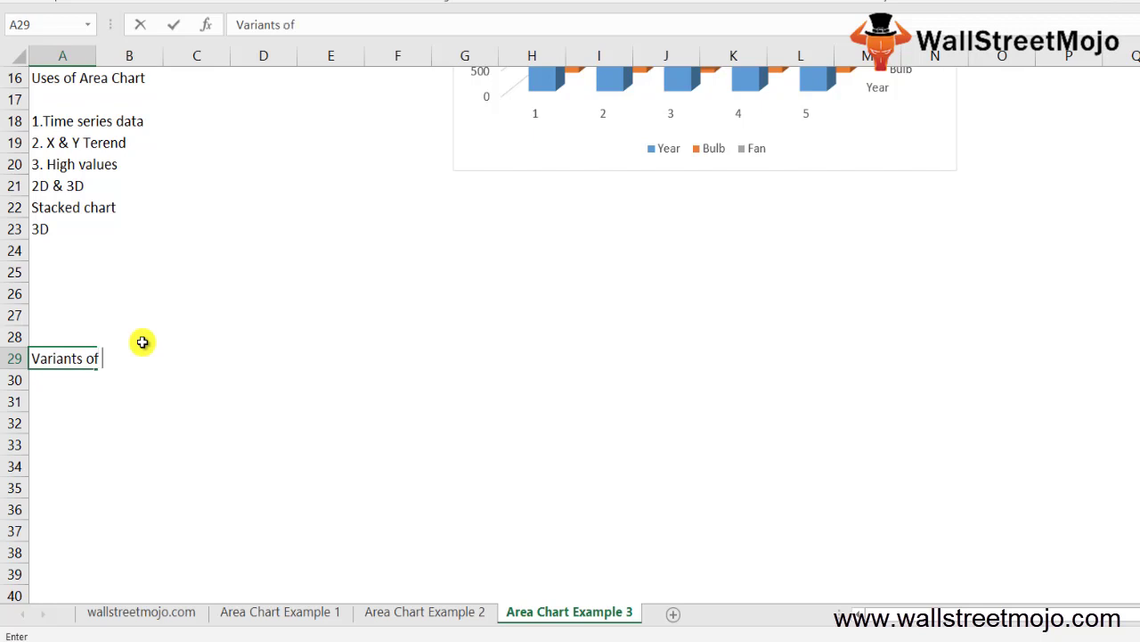
type(" of Excel area char")
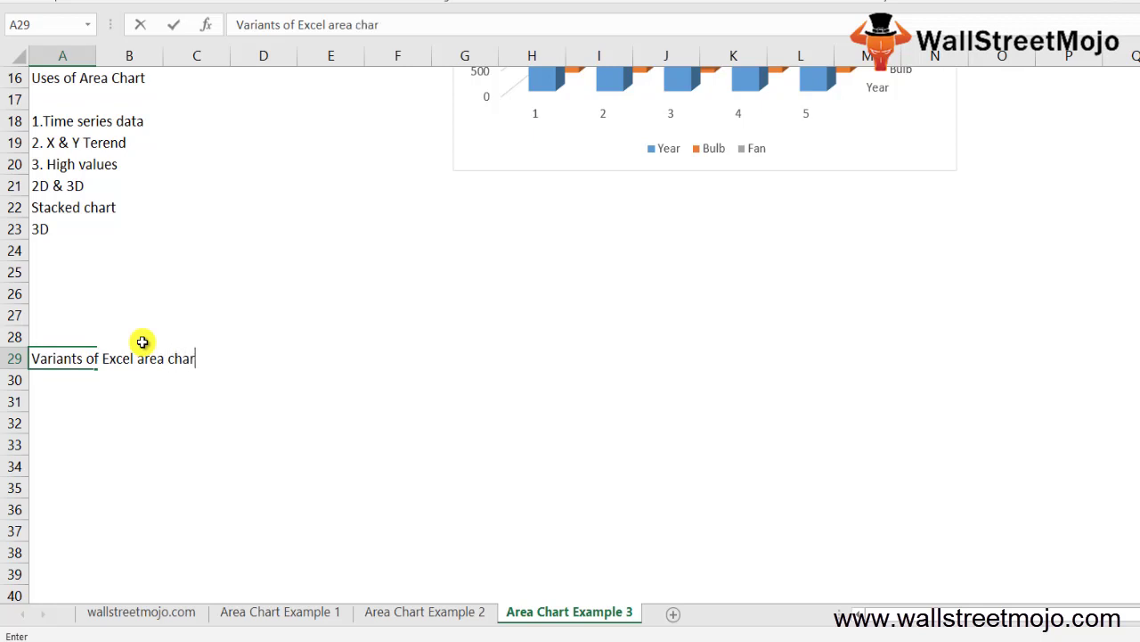
type("t")
key("Return")
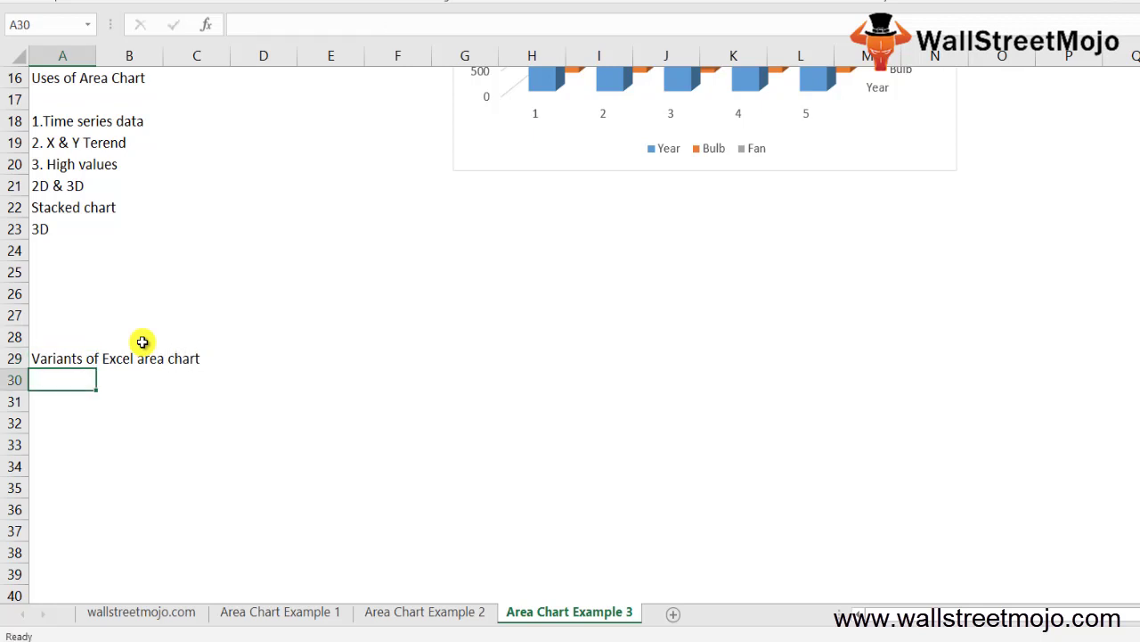
key("Return")
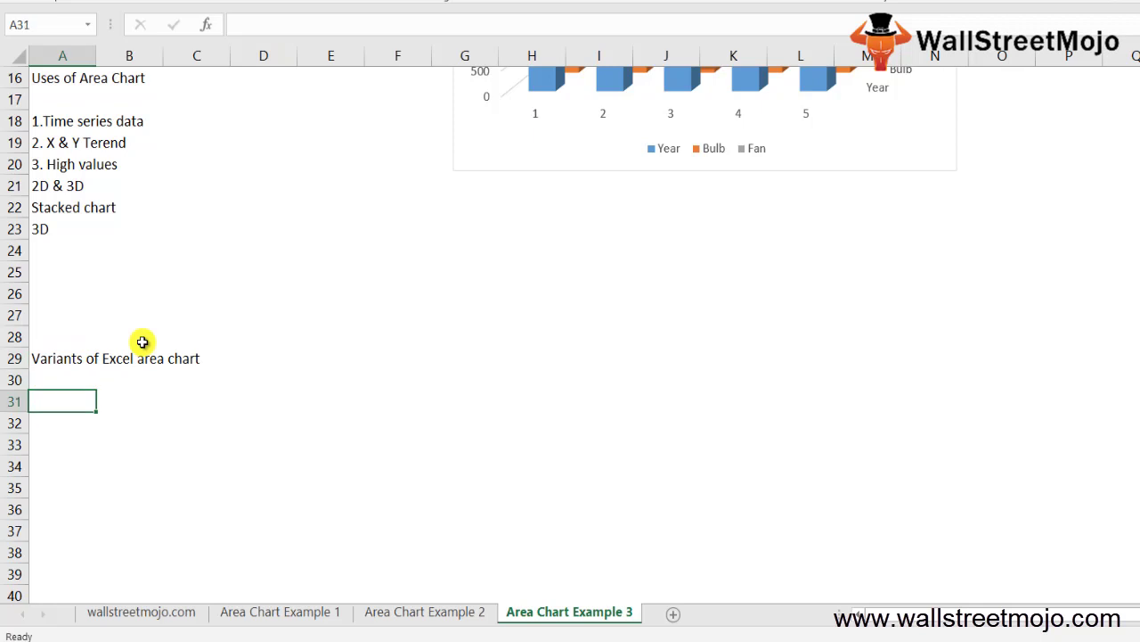
type("Data Plots")
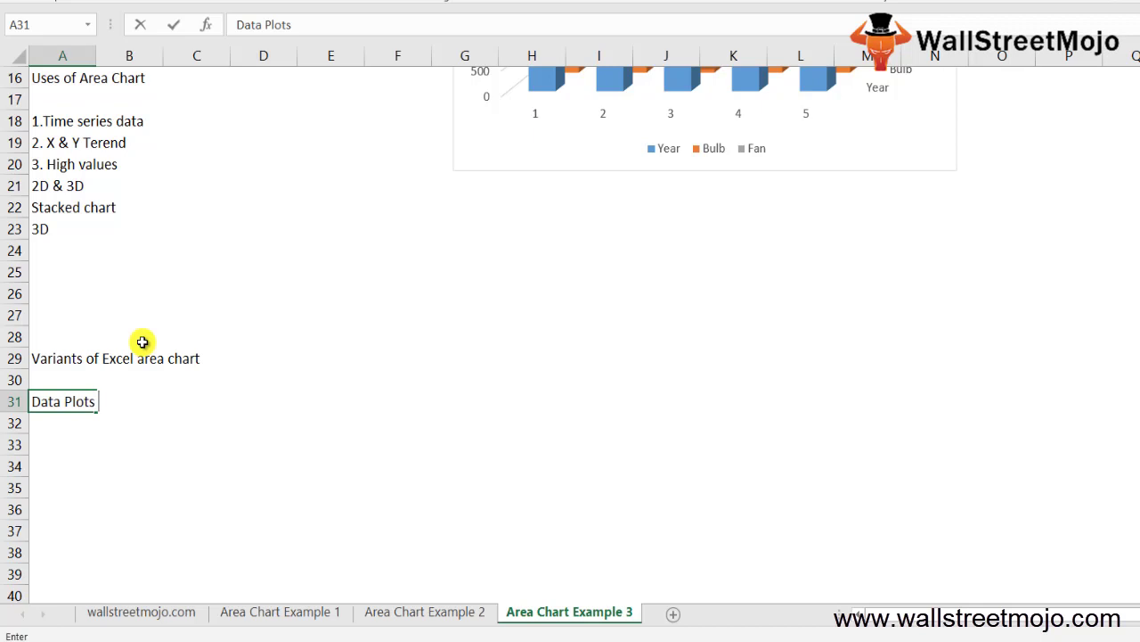
key("Return")
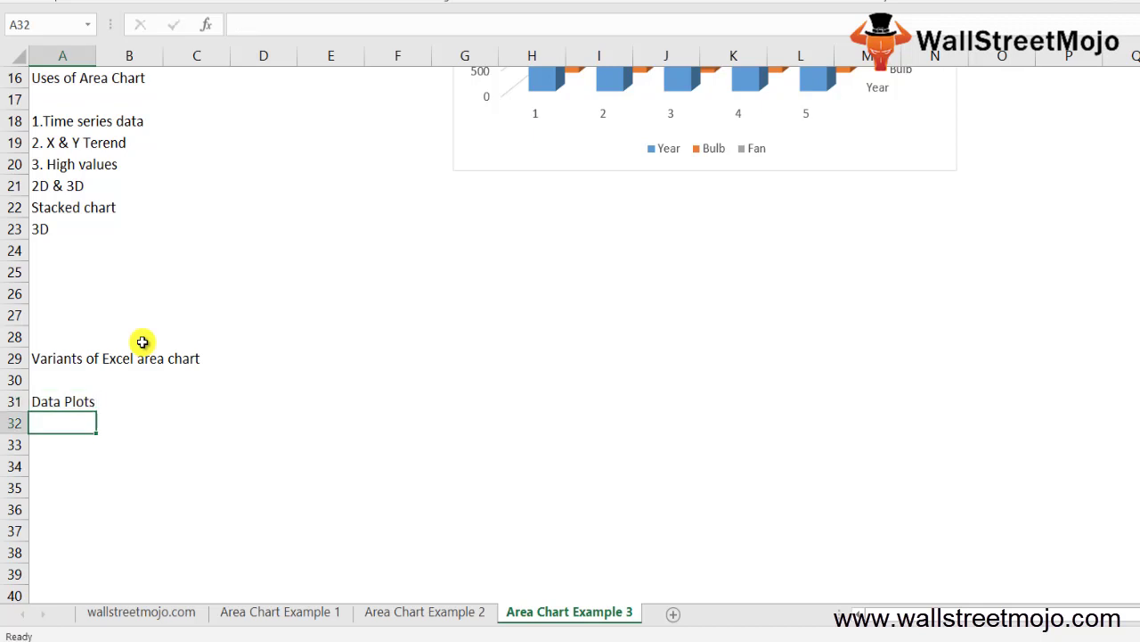
type("Stc")
type("cked on top")
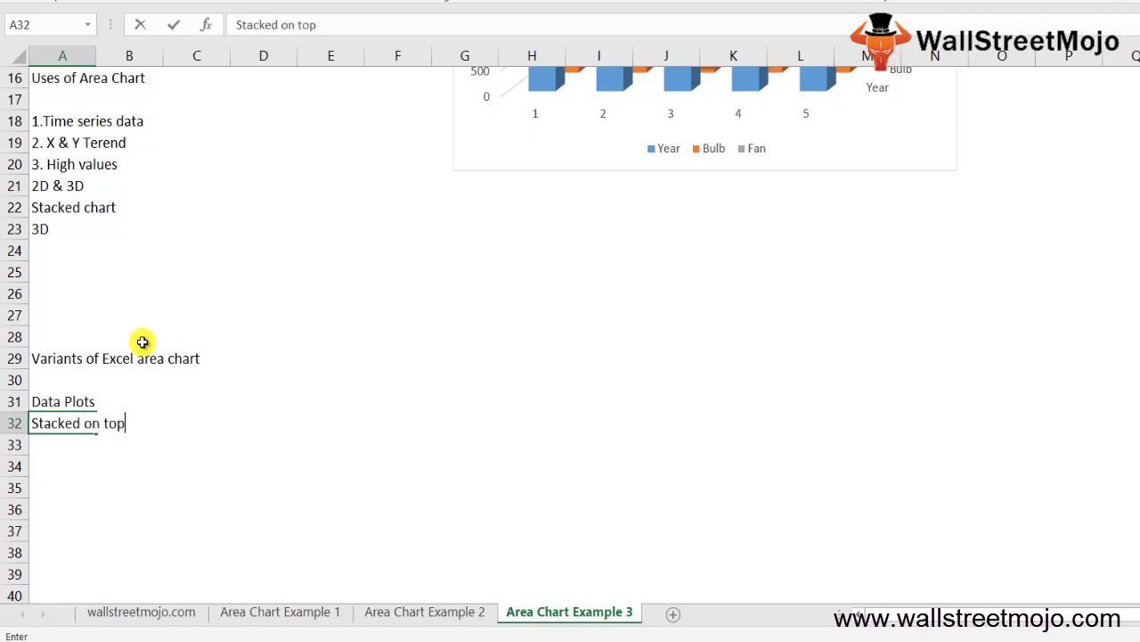
type(" of each other")
key("Return")
- Enter a 'Pros ond cons' heading, a 'Pros' label and the first point '1. Comparision of'
key("Return")
type("Pros ond cons")
key("Return")
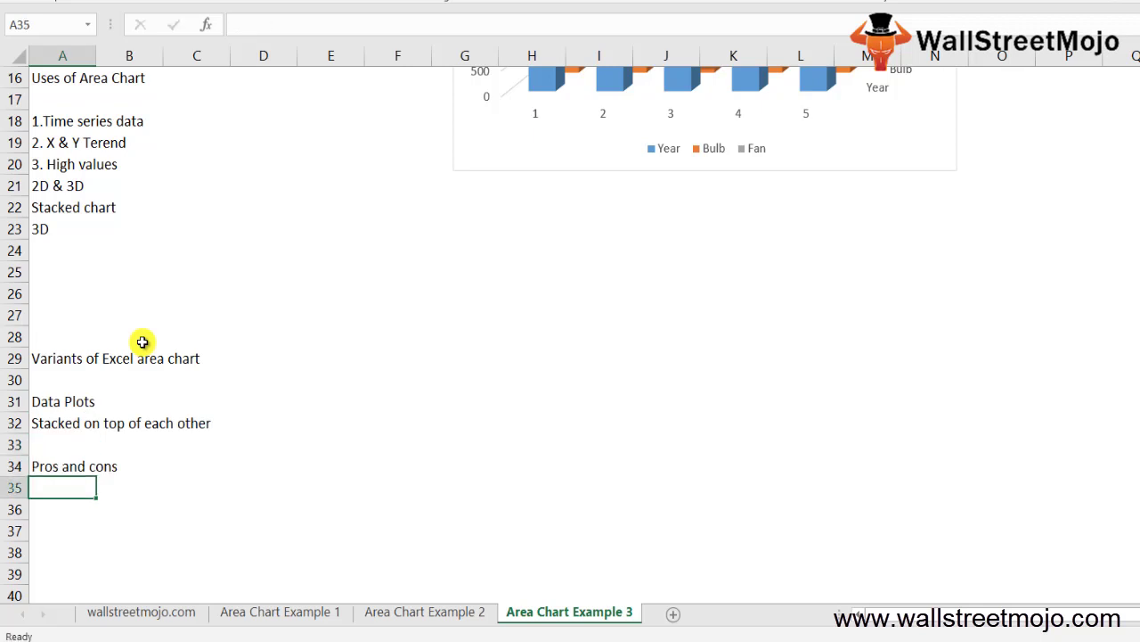
key("Return")
type("Pros")
key("Return")
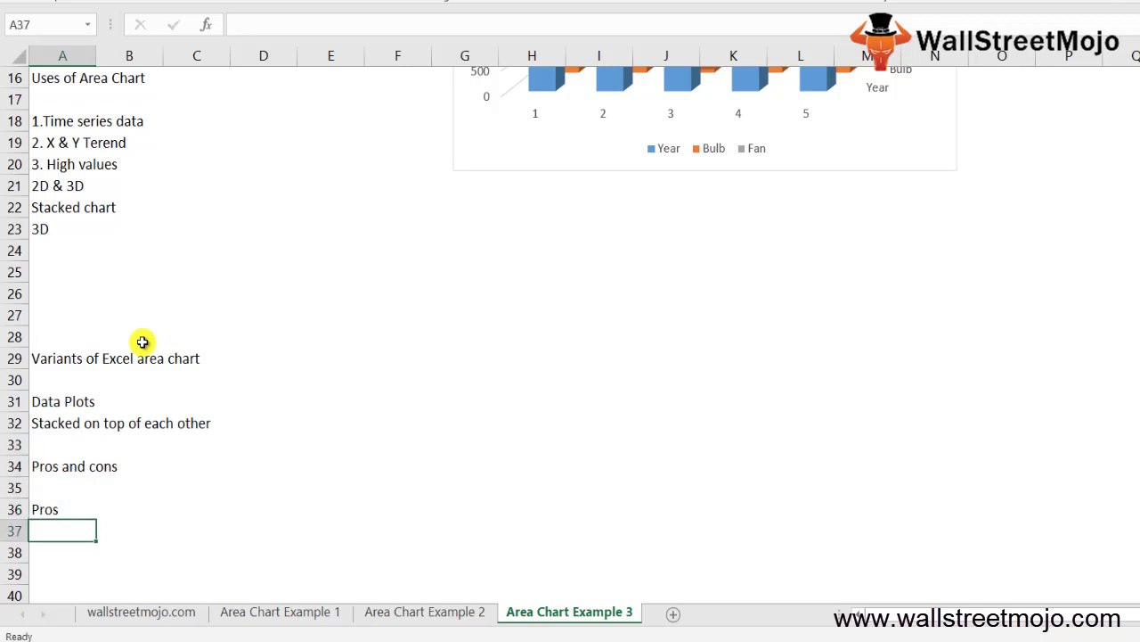
key("Down")
key("Down")
key("Down")
key("Down")
key("Down")
key("Down")
key("Down")
key("Down")
key("Down")
key("Down")
key("Down")
key("Down")
key("Down")
key("Down")
key("Down")
key("Down")
key("Up")
key("Up")
key("Up")
key("Up")
key("Up")
key("Up")
key("Up")
key("Up")
key("Up")
key("Up")
key("Up")
key("Up")
key("Up")
key("Up")
key("Up")
key("Up")
type("1. Comparision of trend")
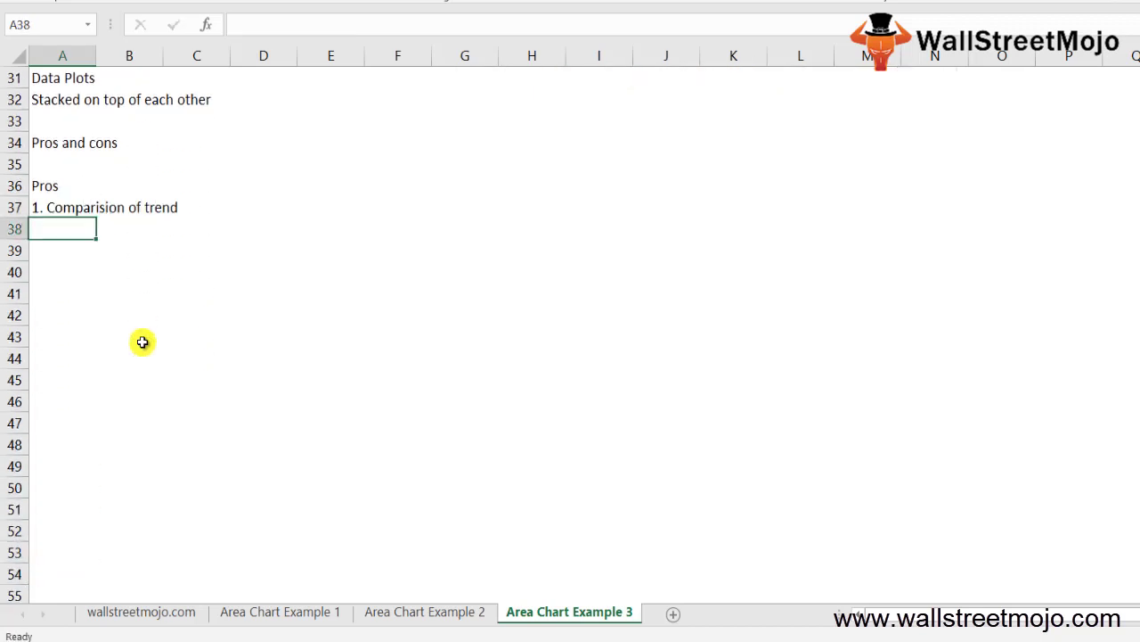
key("Up")
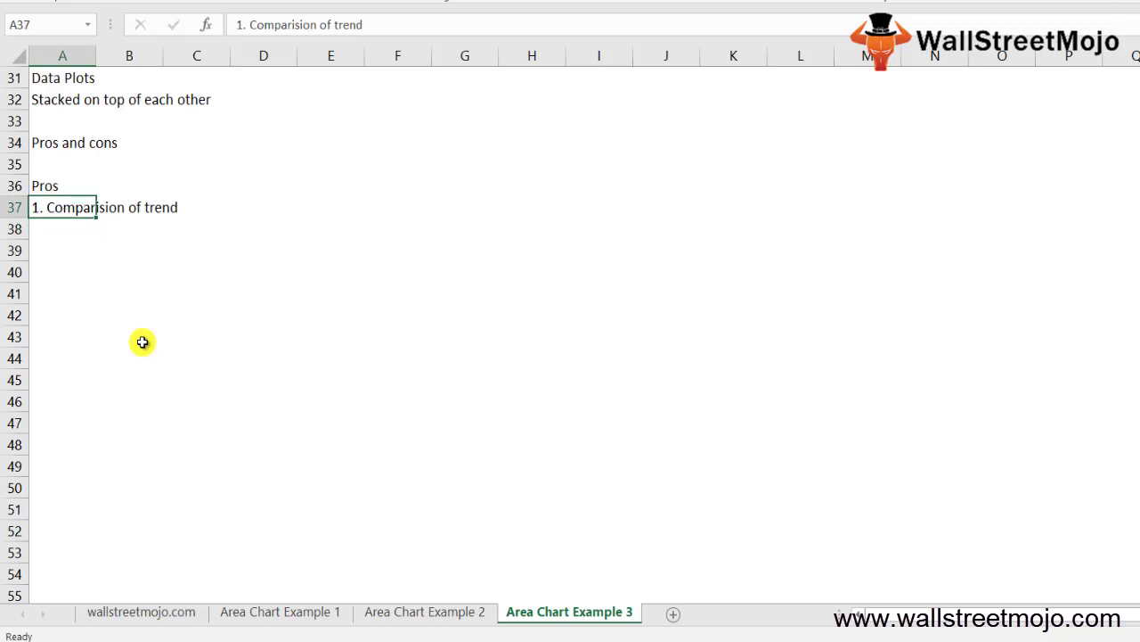
key("Down")
- Add the second Pros point '2. Comparision between small no of the categeory'
type("2. COmp")
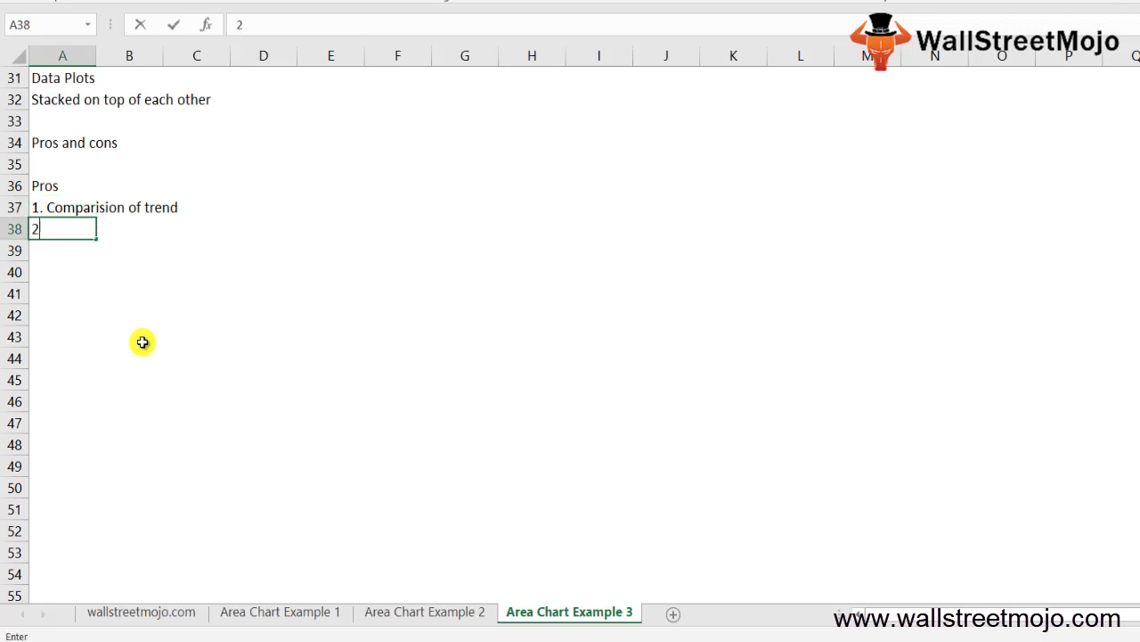
key("BackSpace")
key("BackSpace")
key("BackSpace")
type("omparision between smal")
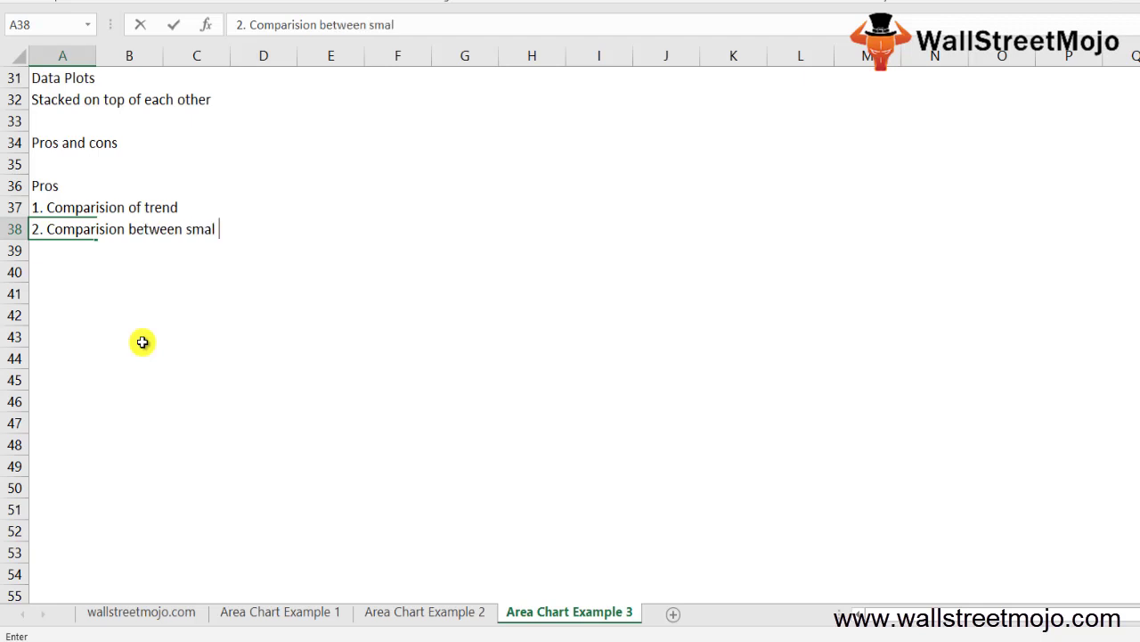
type("ll")
key("BackSpace")
key("BackSpace")
type("no of the categeory")
key("Return")
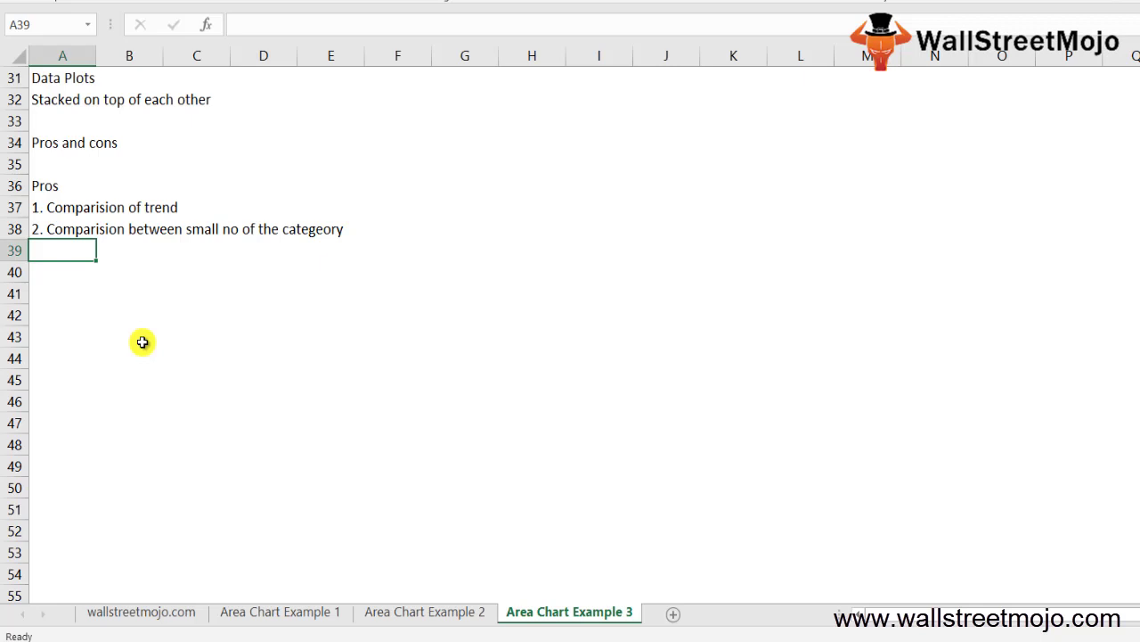
- Add the third Pros point '3. Comparision between trends and not the values'
type("3. Compari")
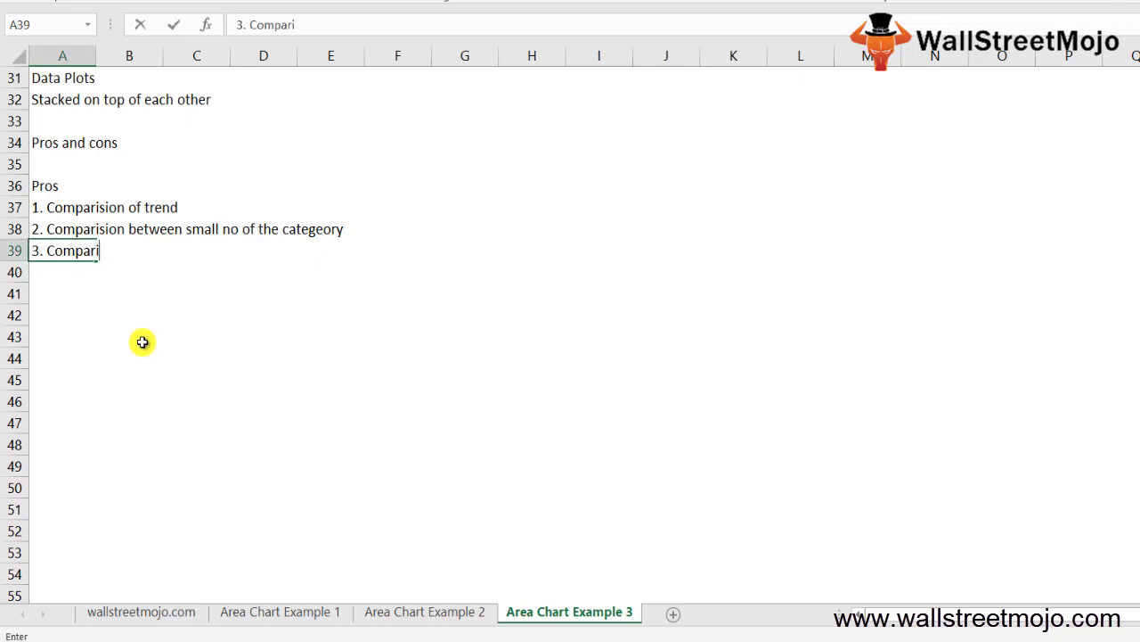
type("sion between tred")
key("BackSpace")
type("nds and no")
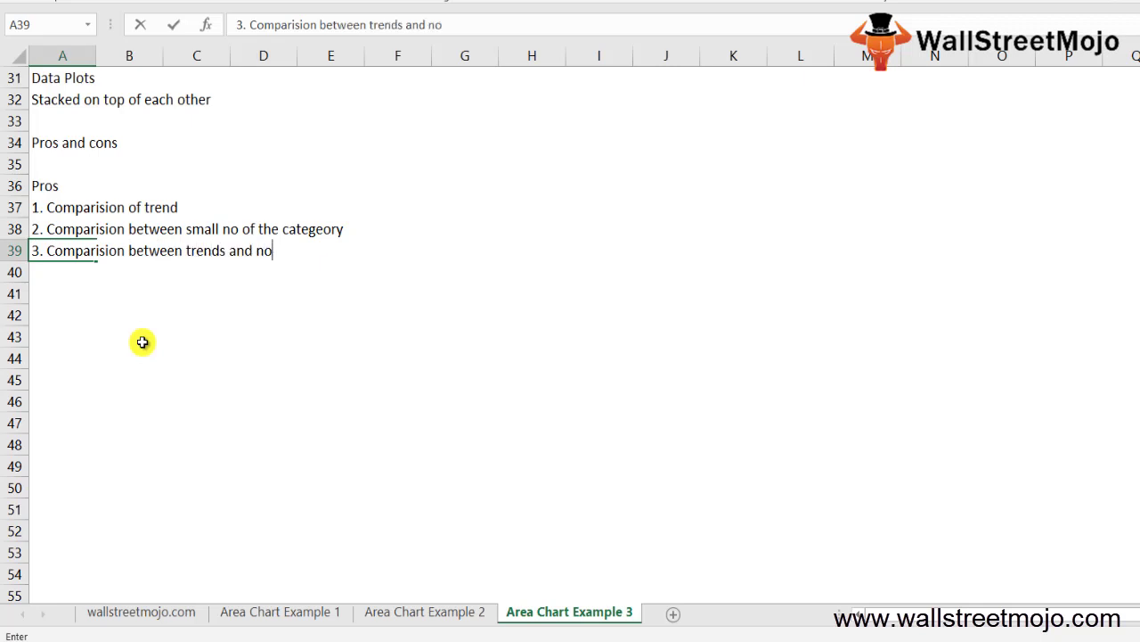
type("t the values")
key("Return")
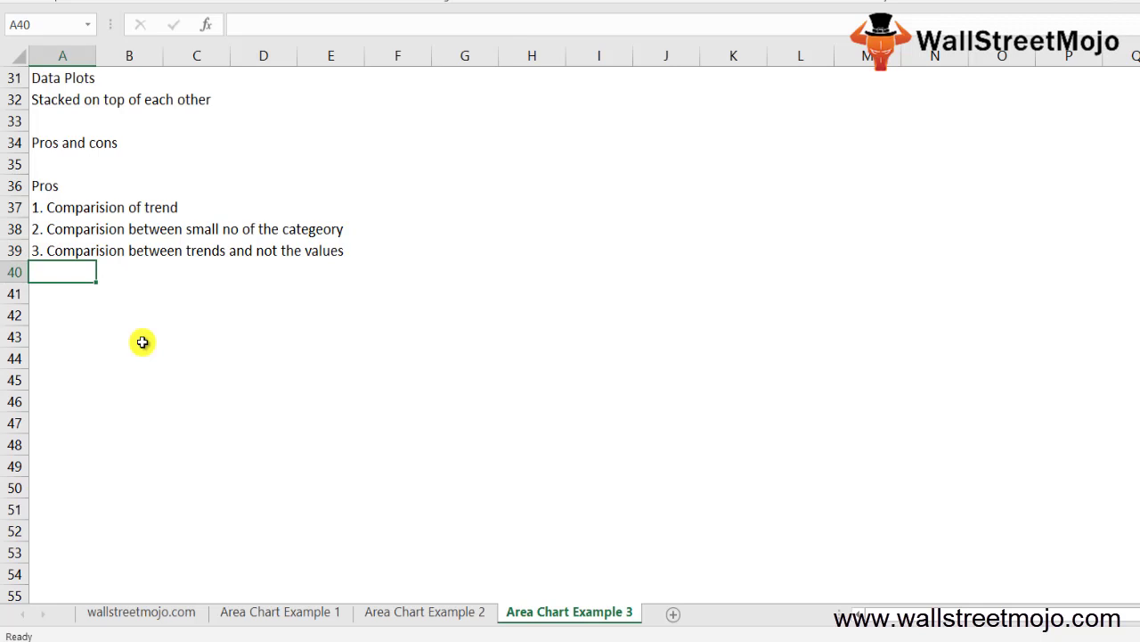
- Enter the 'Cons' heading in A41 and '1.Undestanding' in A42
key("Down")
key("Down")
key("Down")
key("Down")
key("Down")
key("Down")
key("Down")
key("Down")
key("Down")
key("Down")
key("Down")
key("Down")
key("Down")
key("Down")
key("Down")
key("Down")
key("Down")
key("Down")
key("Down")
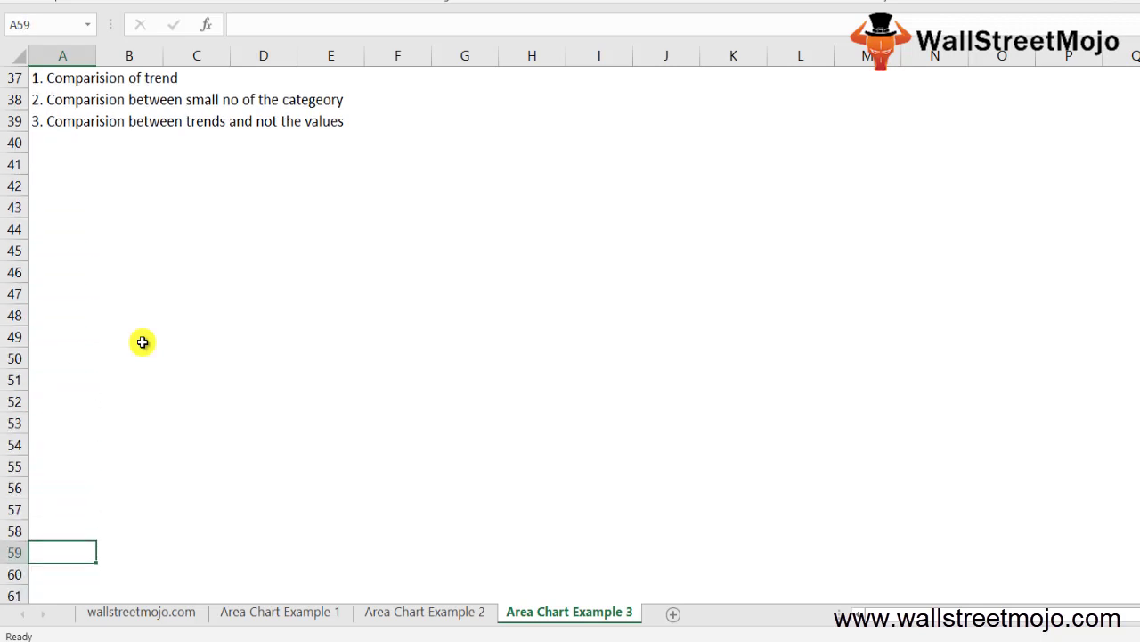
key("Up")
key("Up")
key("Up")
key("Up")
key("Up")
key("Up")
key("Up")
key("Up")
key("Up")
key("Up")
key("Up")
key("Up")
key("Up")
key("Up")
key("Up")
key("Up")
key("Up")
key("Up")
type("Cons")
key("Return")
type("1.")
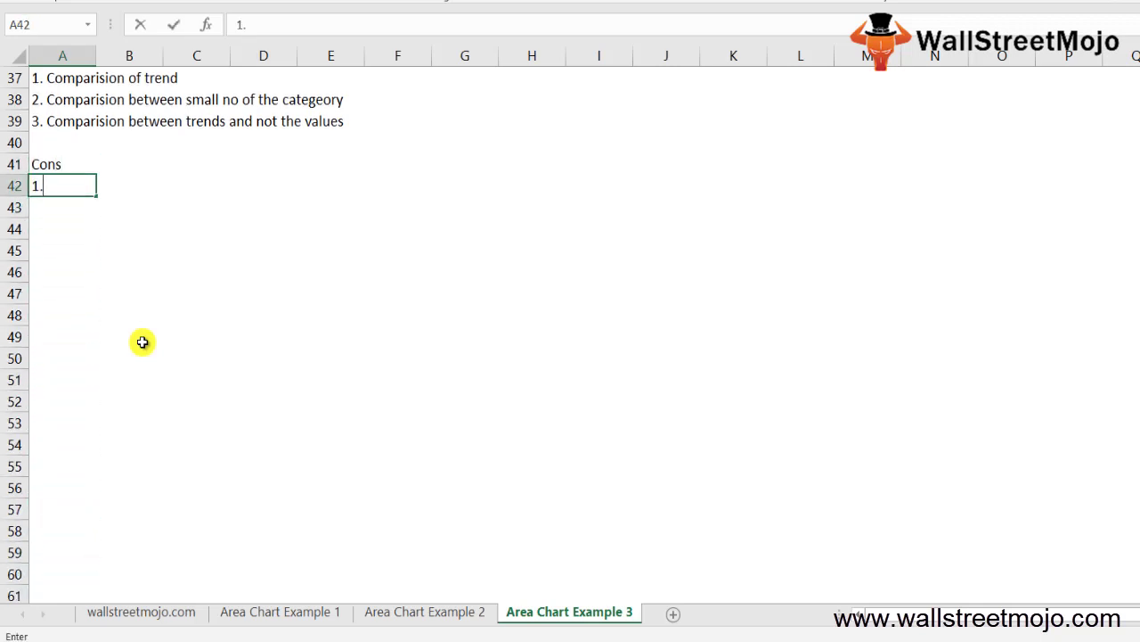
type("Undws")
key("BackSpace")
key("BackSpace")
type("estanding")
key("ctrl+Return")
key("Down")
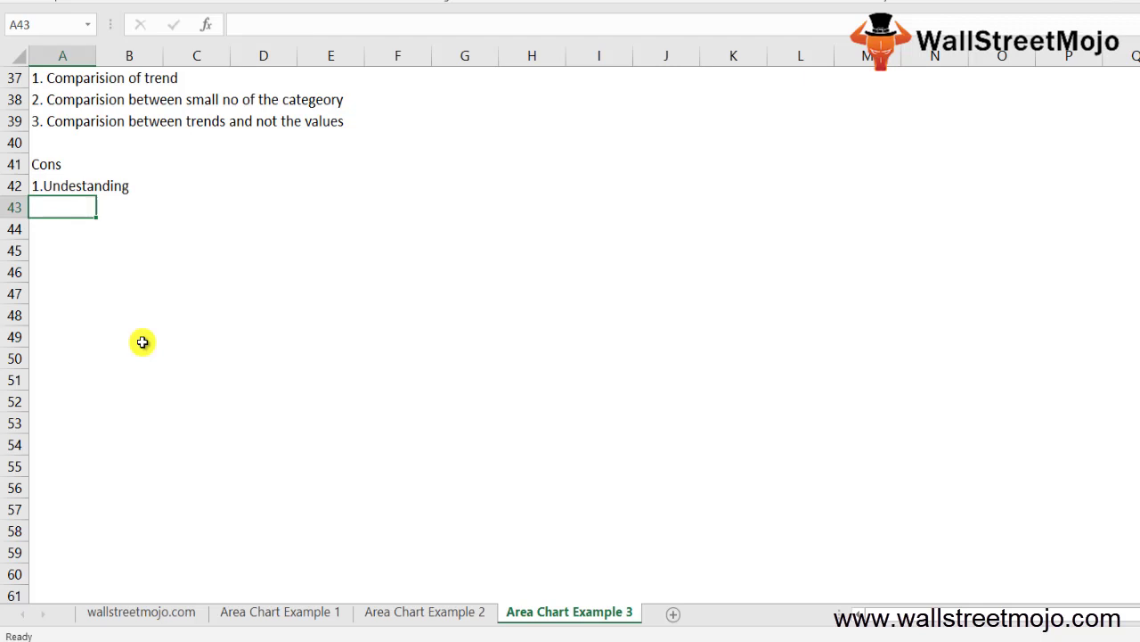
- Add 'previous plot' in A43 and '2. Difficult to analyze' in A45
type("previous plot")
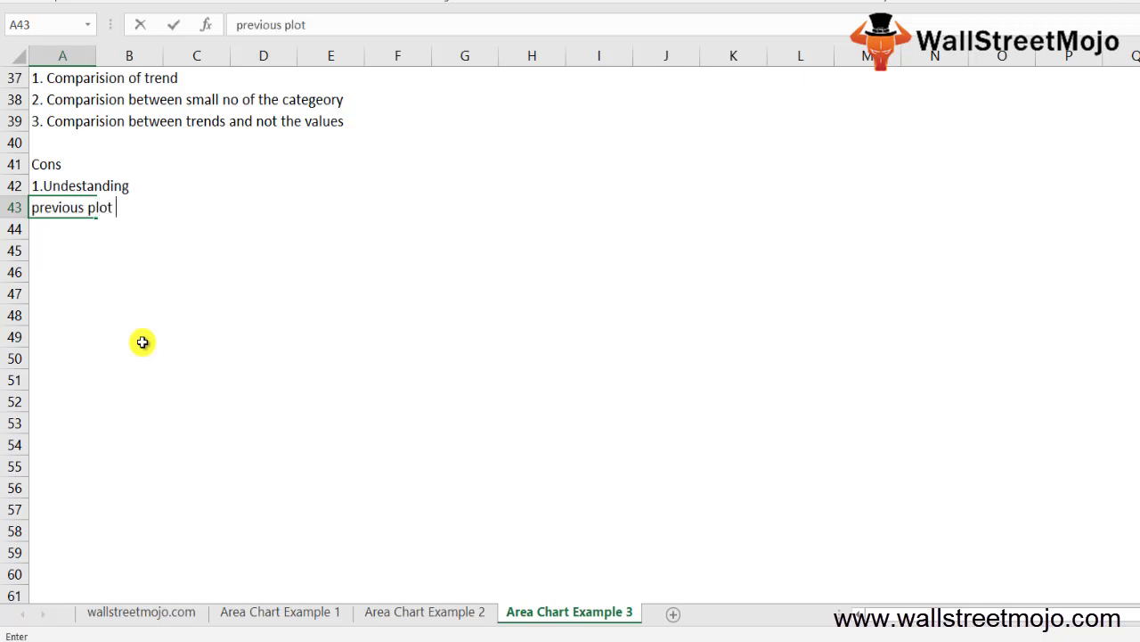
key("Return")
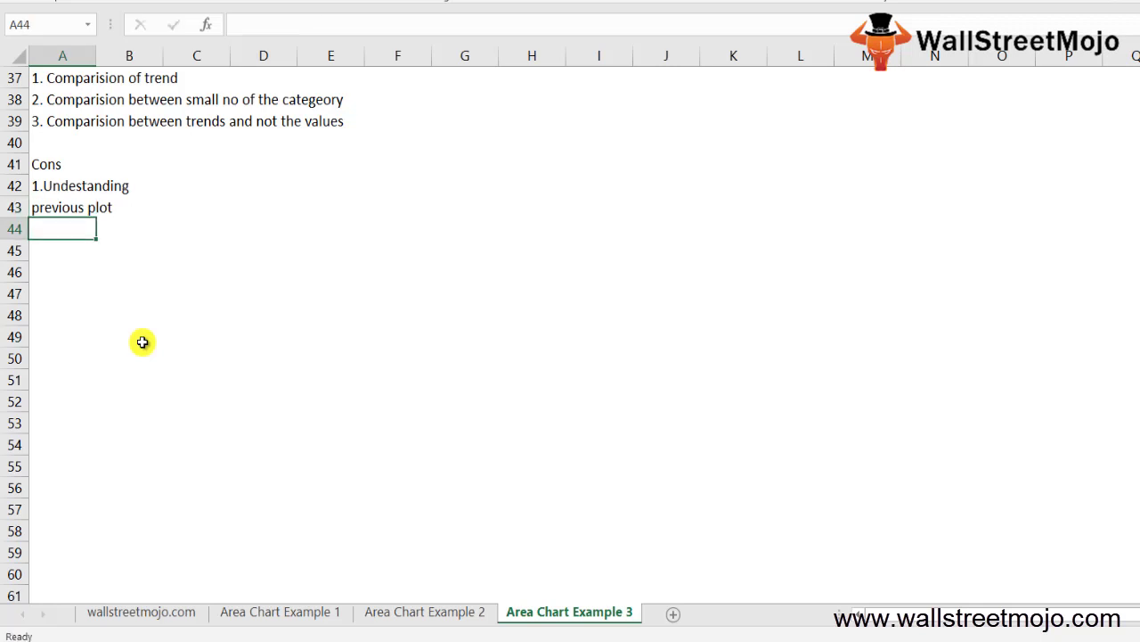
key("Return")
type("3")
key("Return")
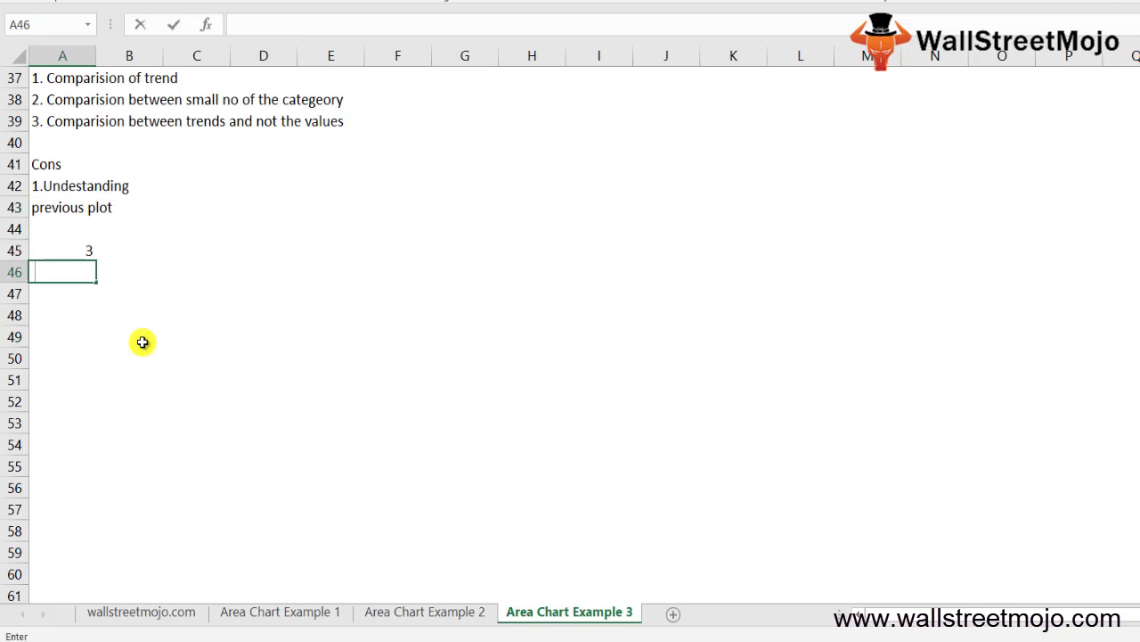
key("Up")
type("2. Difficult to analyze")
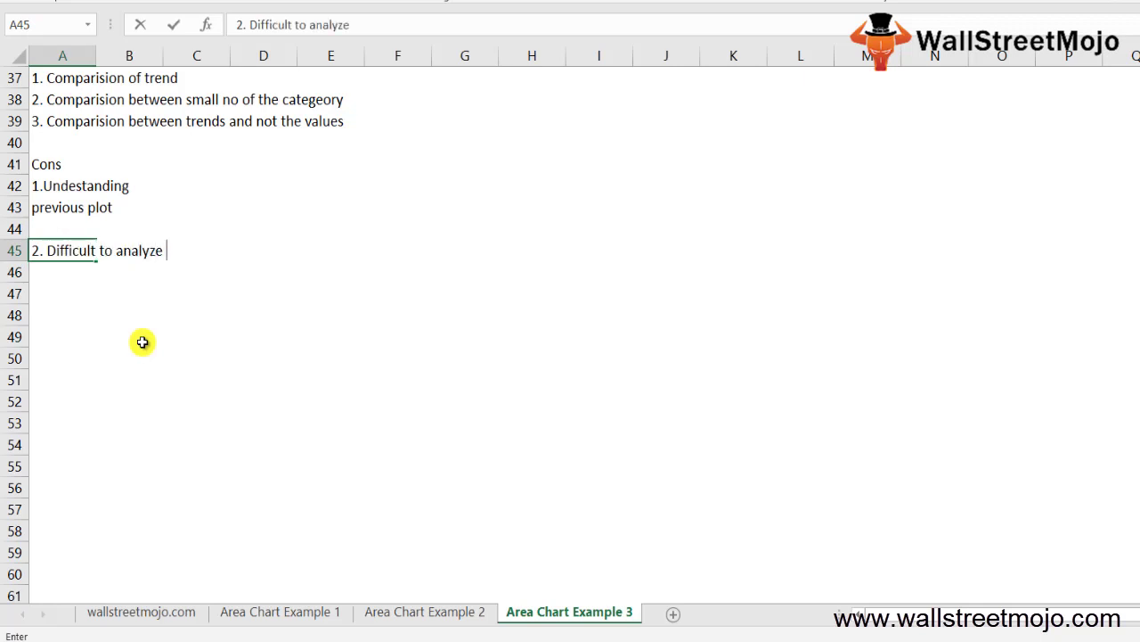
key("Return")
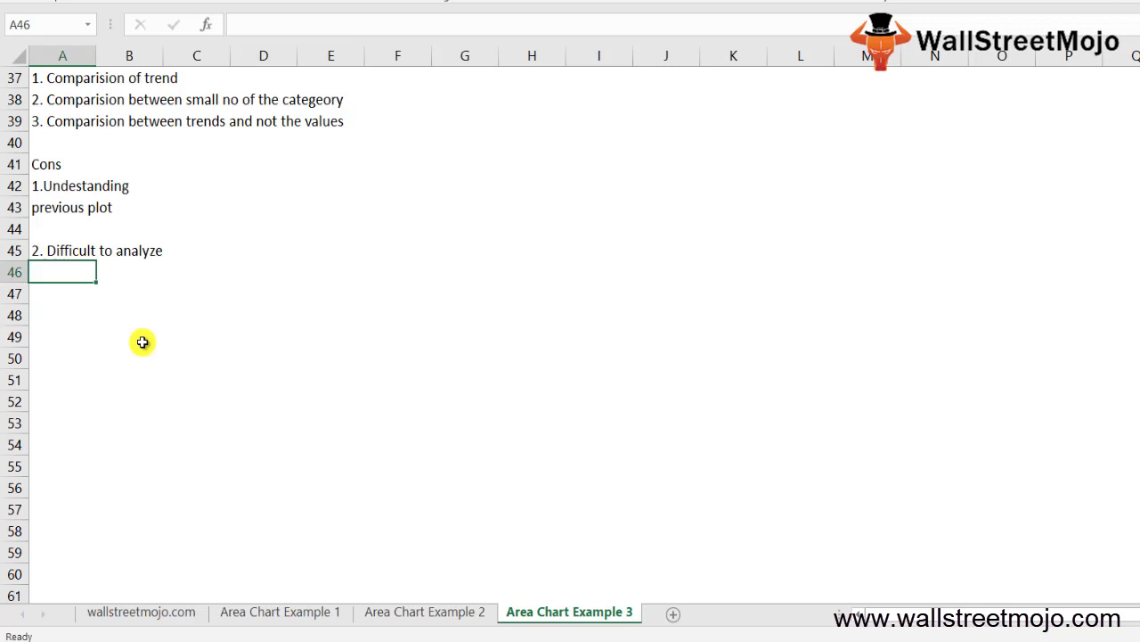
- Enter 'Points to remember' in A48 and '1. User must a basic knowledge of chart' in A50
key("Down")
key("Down")
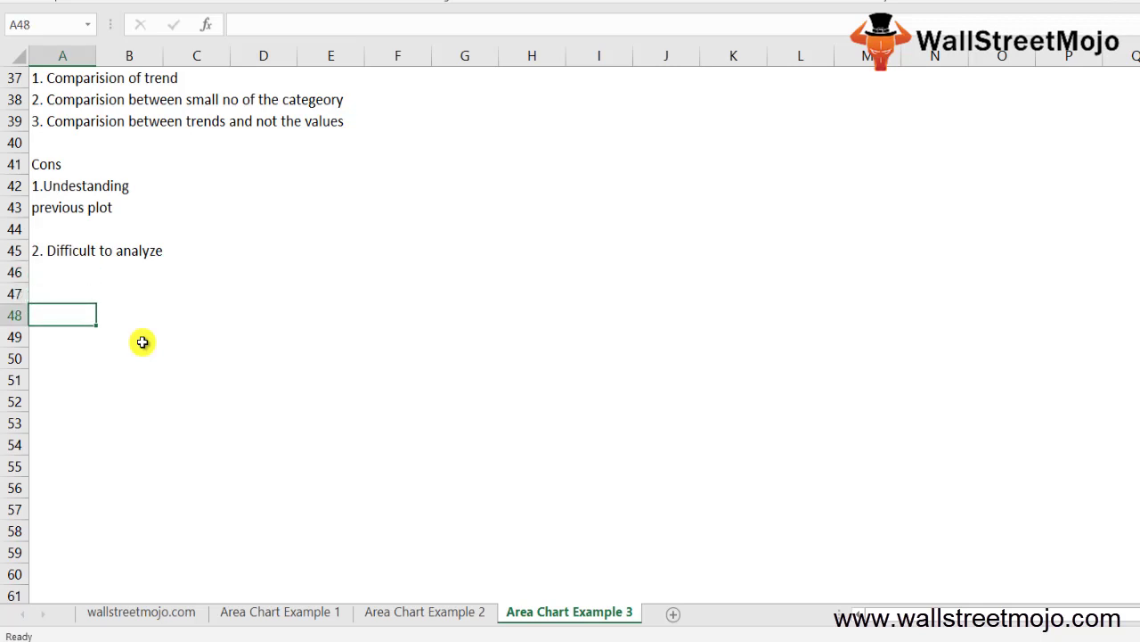
type("Points ")
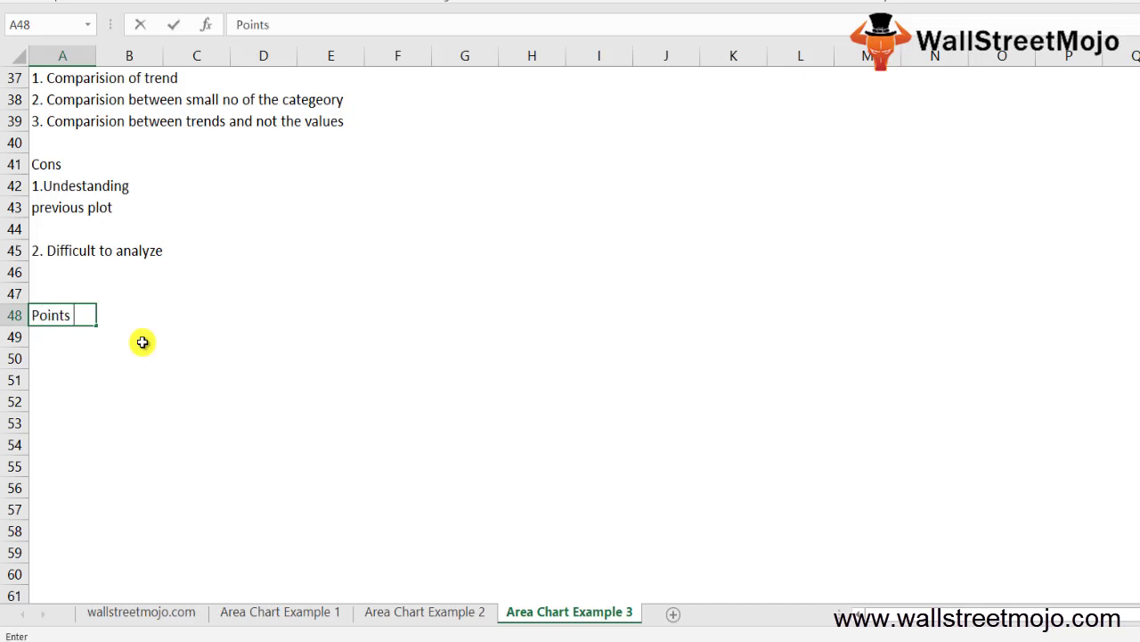
type("to remember")
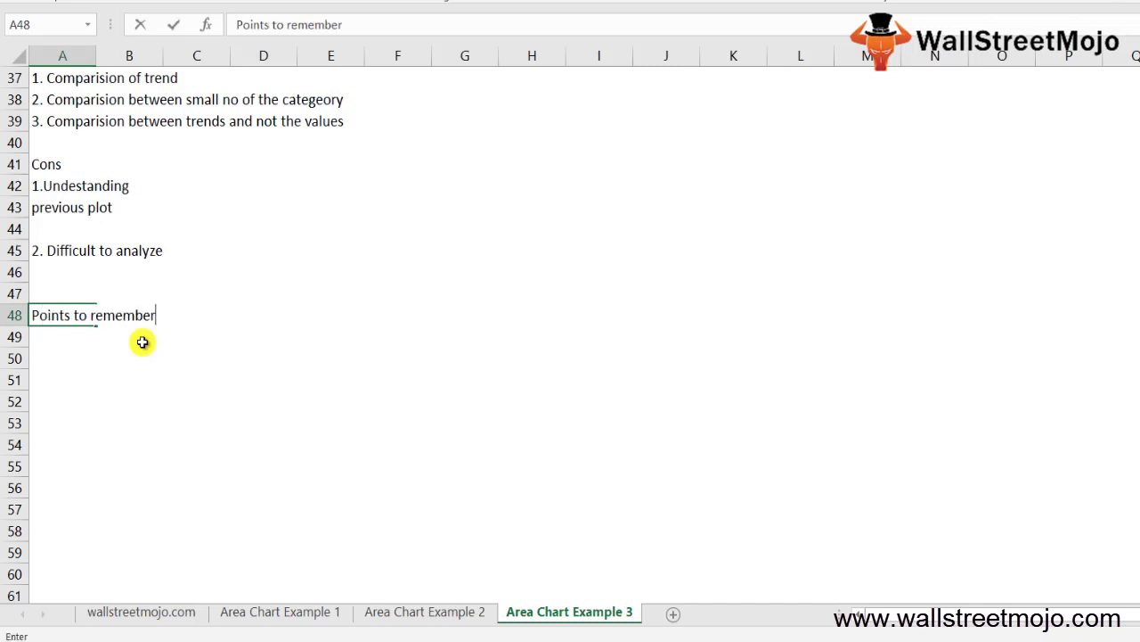
key("ctrl+Return")
key("Down")
key("Down")
type("1.")
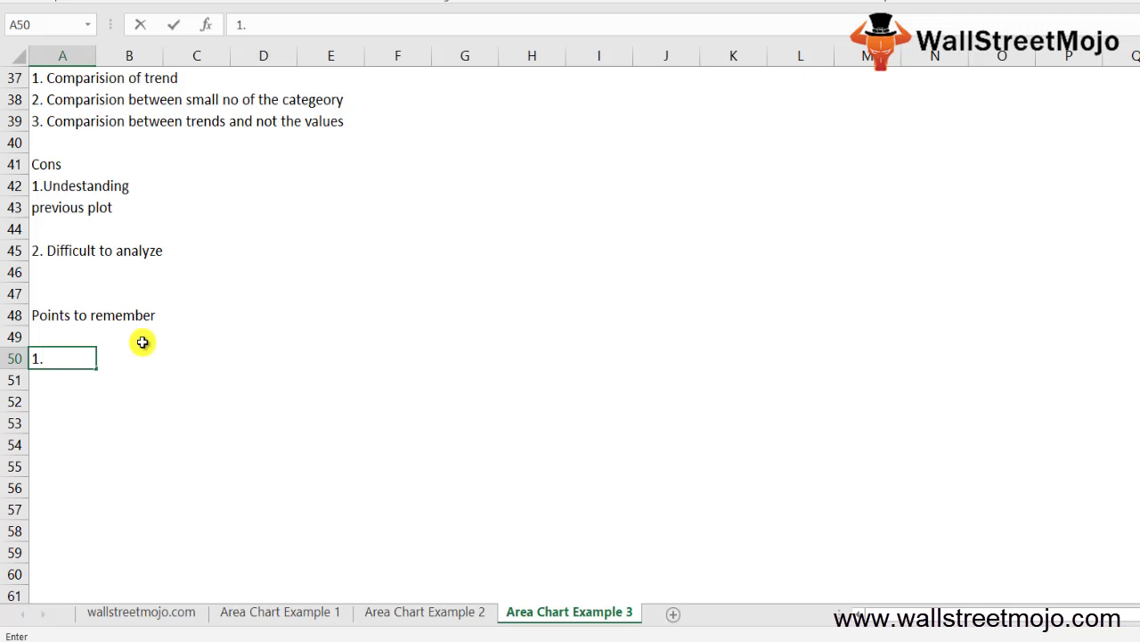
key("BackSpace")
key("BackSpace")
type("1. User must a ")
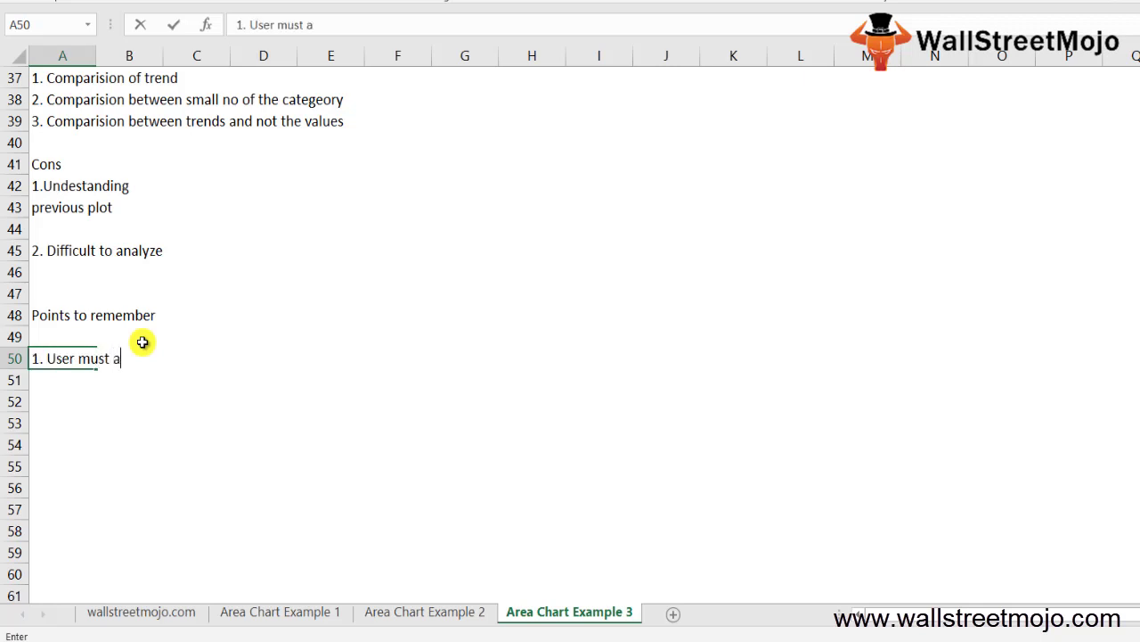
type("basic know")
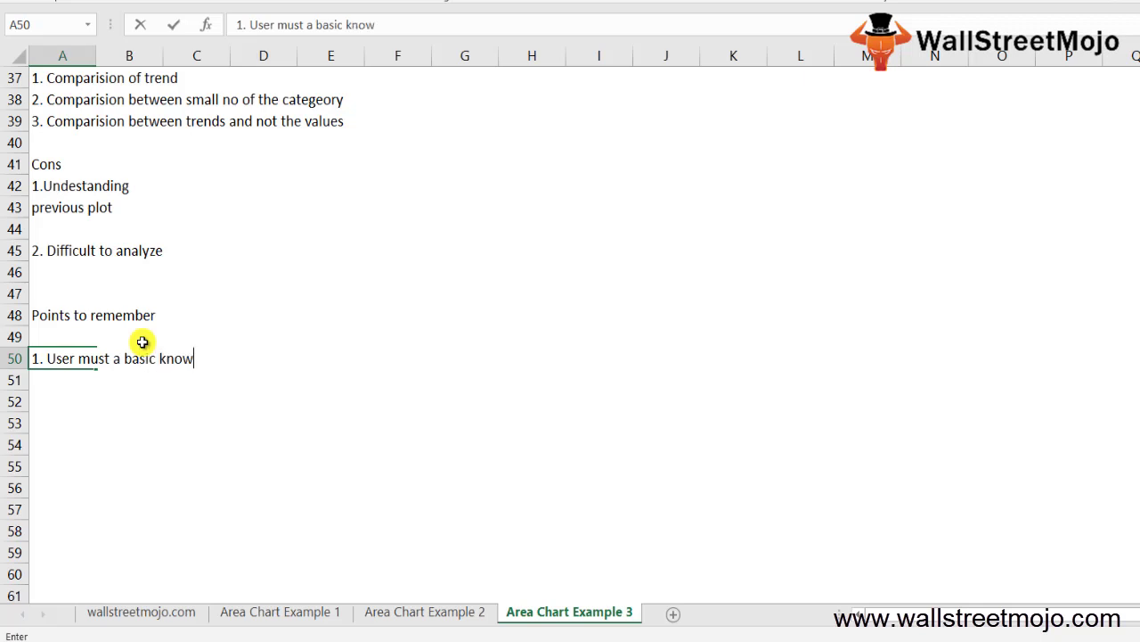
type("ledge of chart")
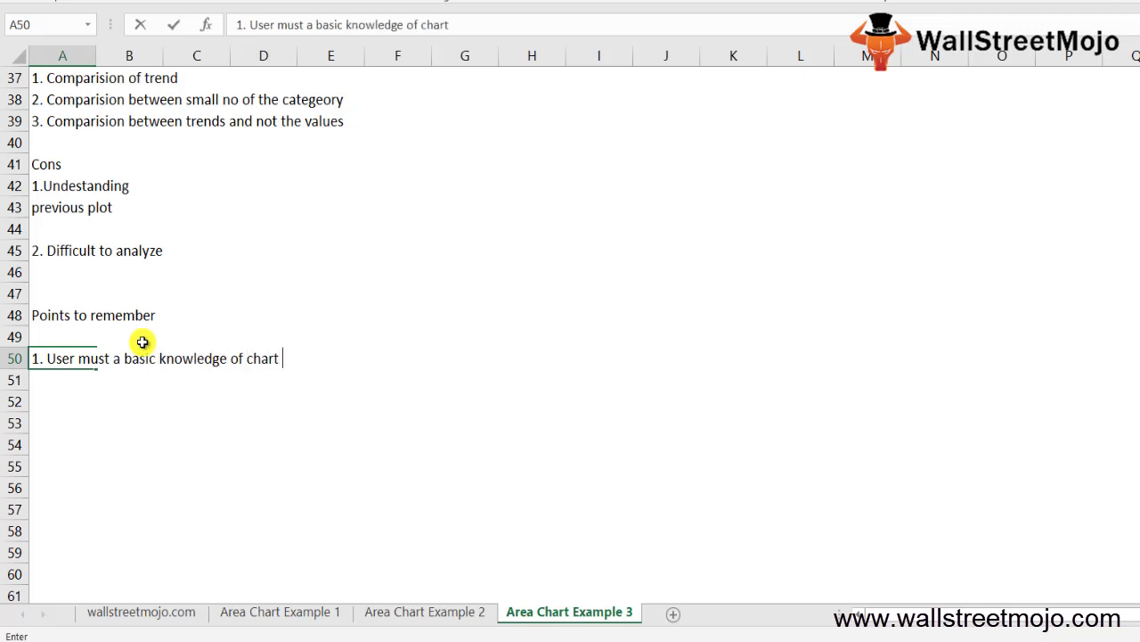
key("ctrl+Return")
- Add the second point '2. Data compared' in A51
key("Return")
type("2. ")
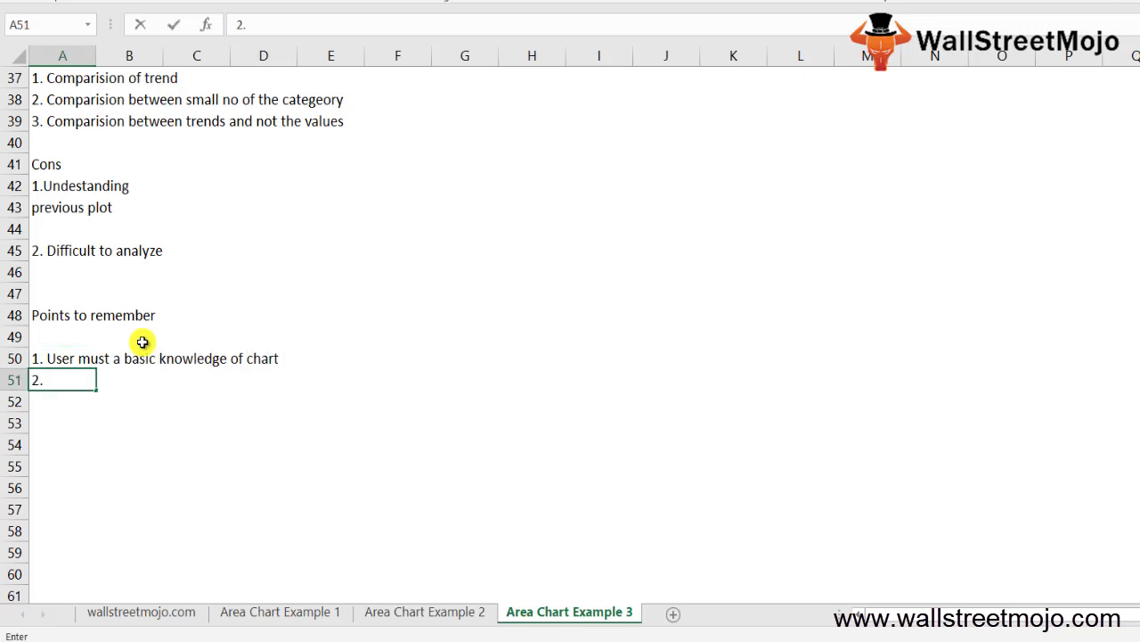
type("d")
key("BackSpace")
type("Date")
key("BackSpace")
type("a compared")
key("Return")
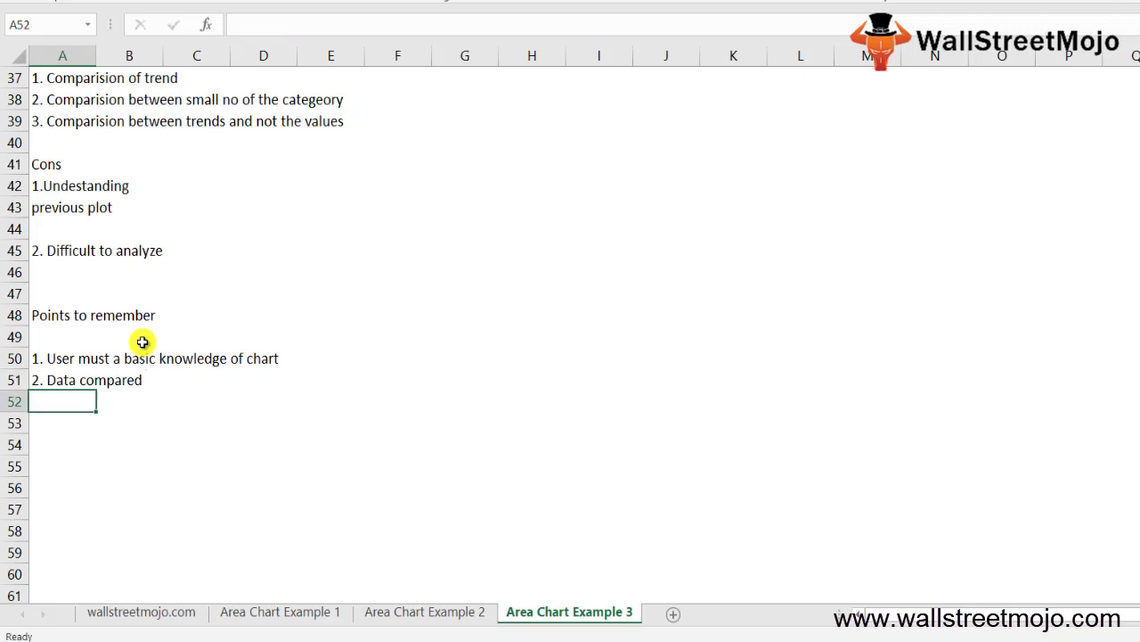
- Type the third point '3. Basic understanding of the analyzing of chart' in A52
type("2")
key("BackSpace")
type("3. Basic und")
key("BackSpace")
type("nderstanding ")
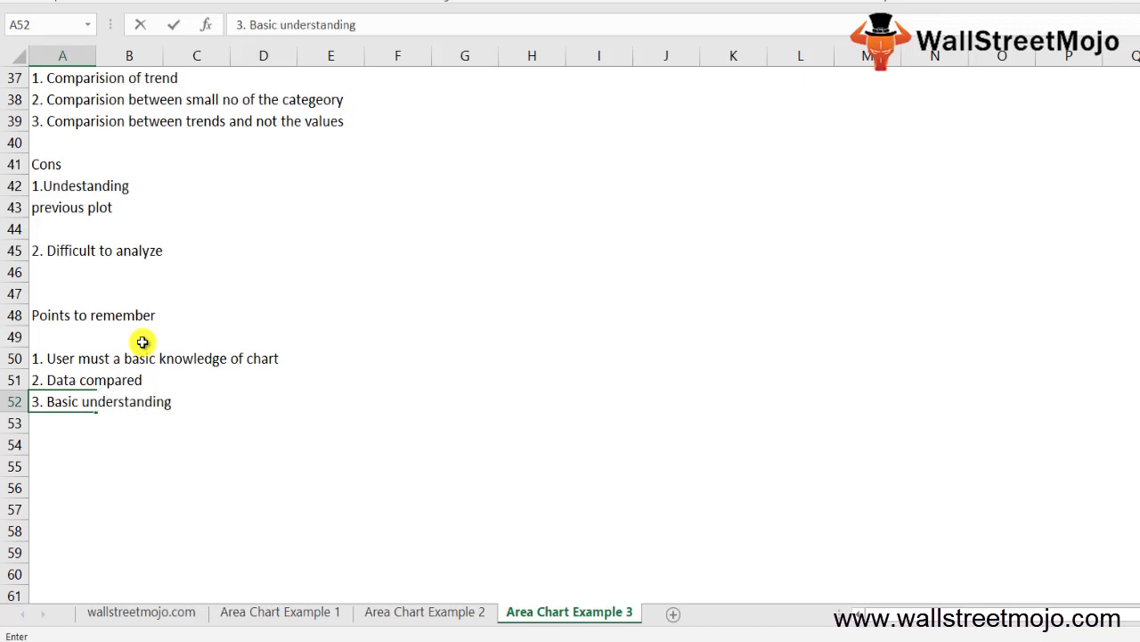
type("of the analyzin")
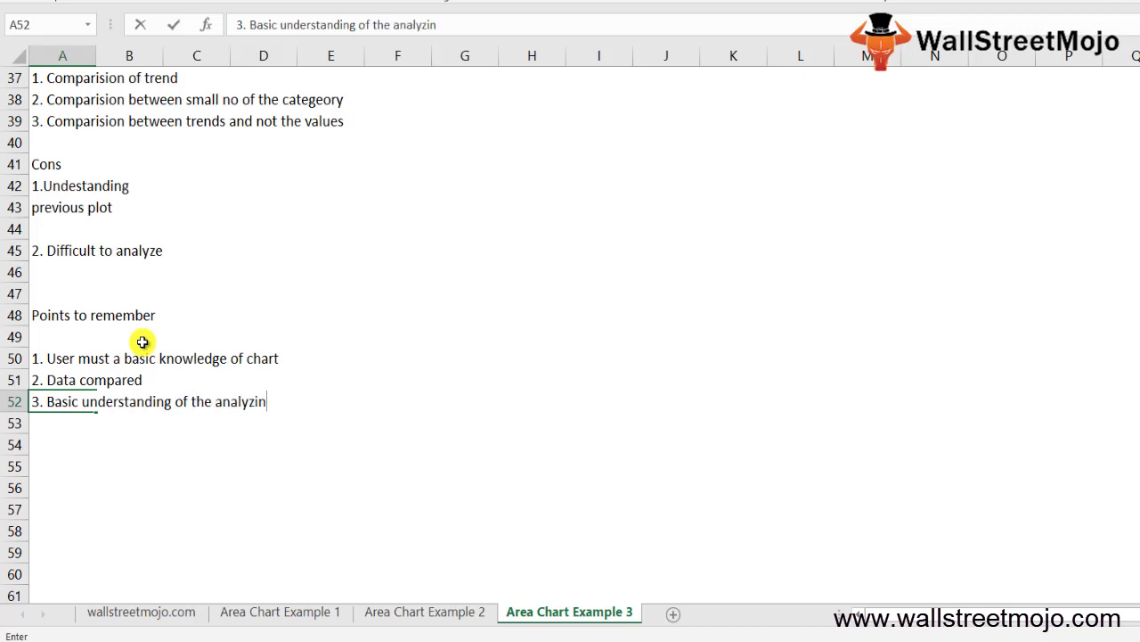
type("g of chart")
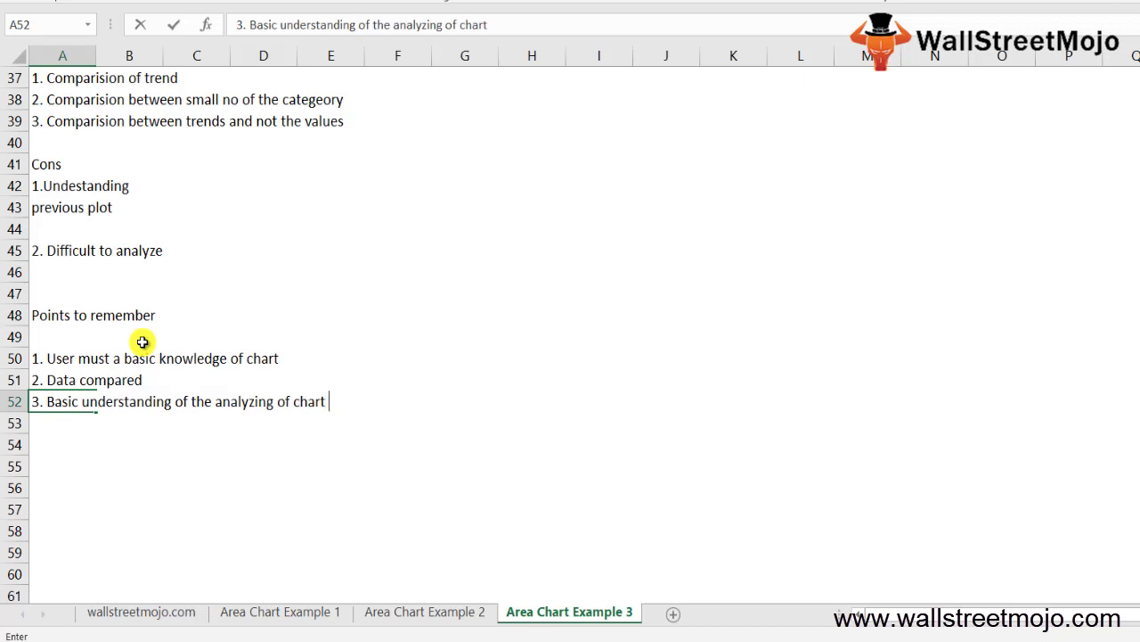
key("Return")
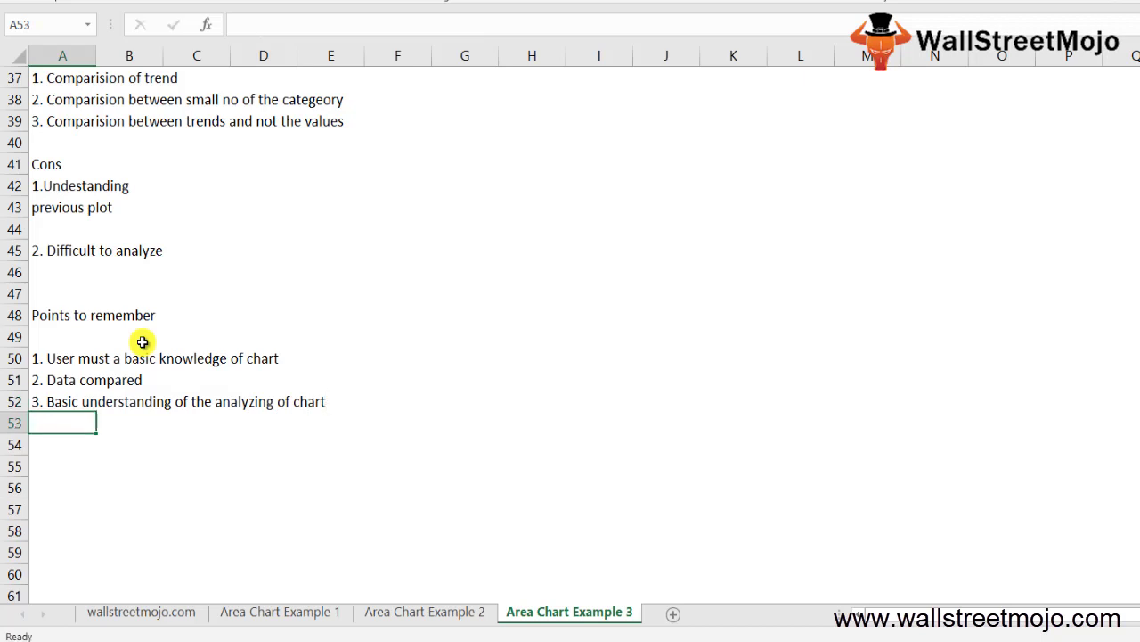